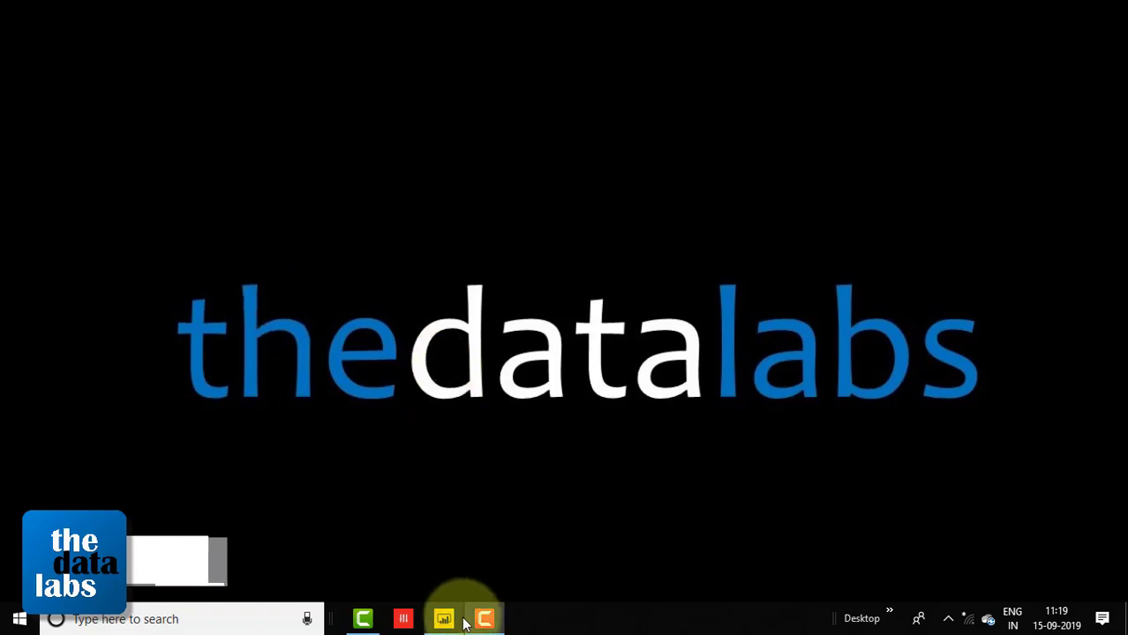
# Step: Switch to Power BI Desktop and create a blank query in the Power Query Editor
pyautogui.click(444, 619)
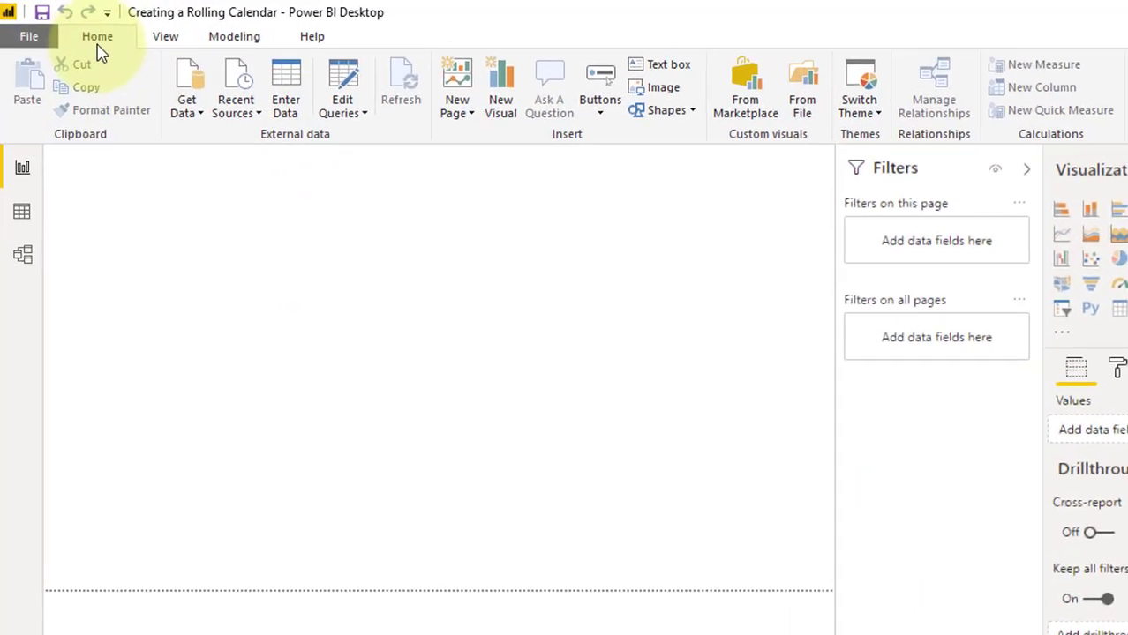
pyautogui.click(465, 151)
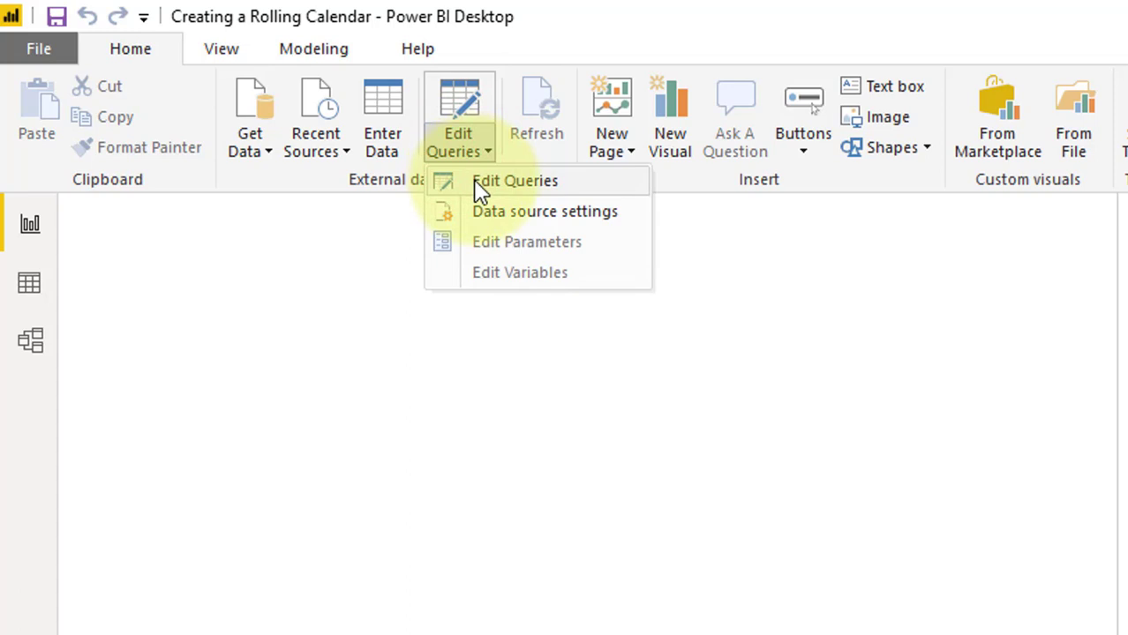
pyautogui.click(485, 183)
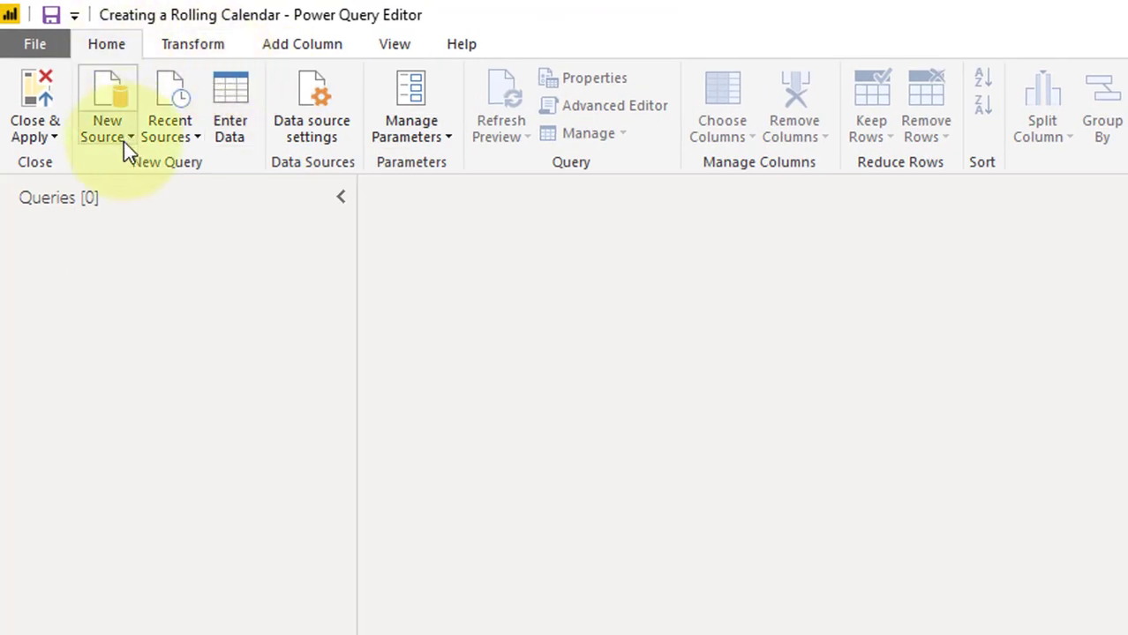
pyautogui.click(130, 138)
pyautogui.click(163, 535)
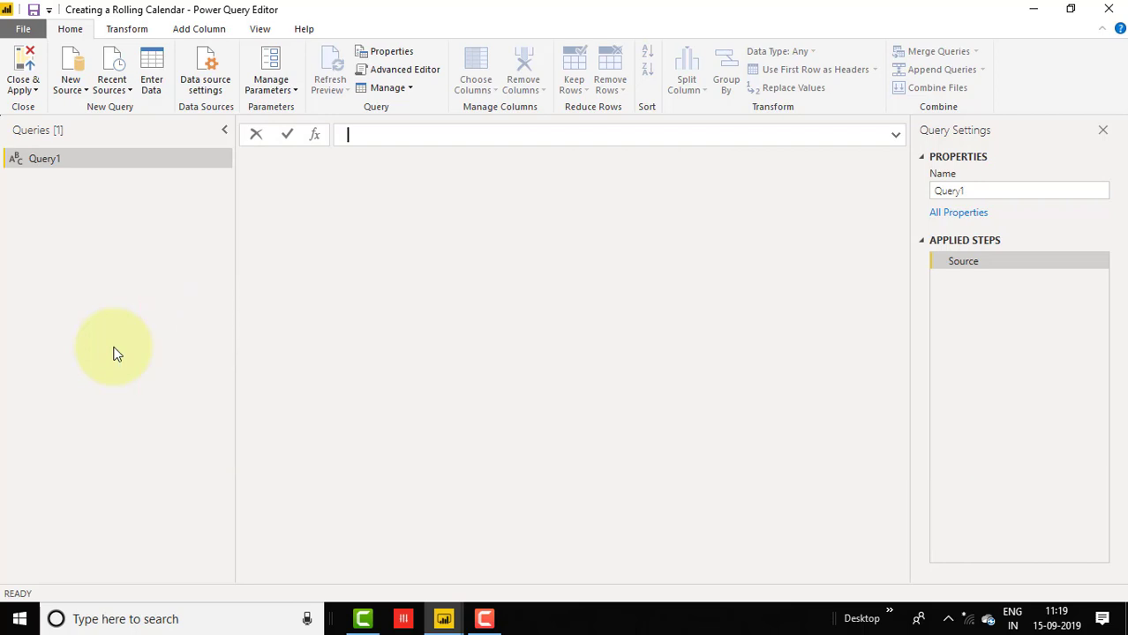
# Step: Define the start date of the blank query with the formula =#date(2019,1,1)
pyautogui.write('=')
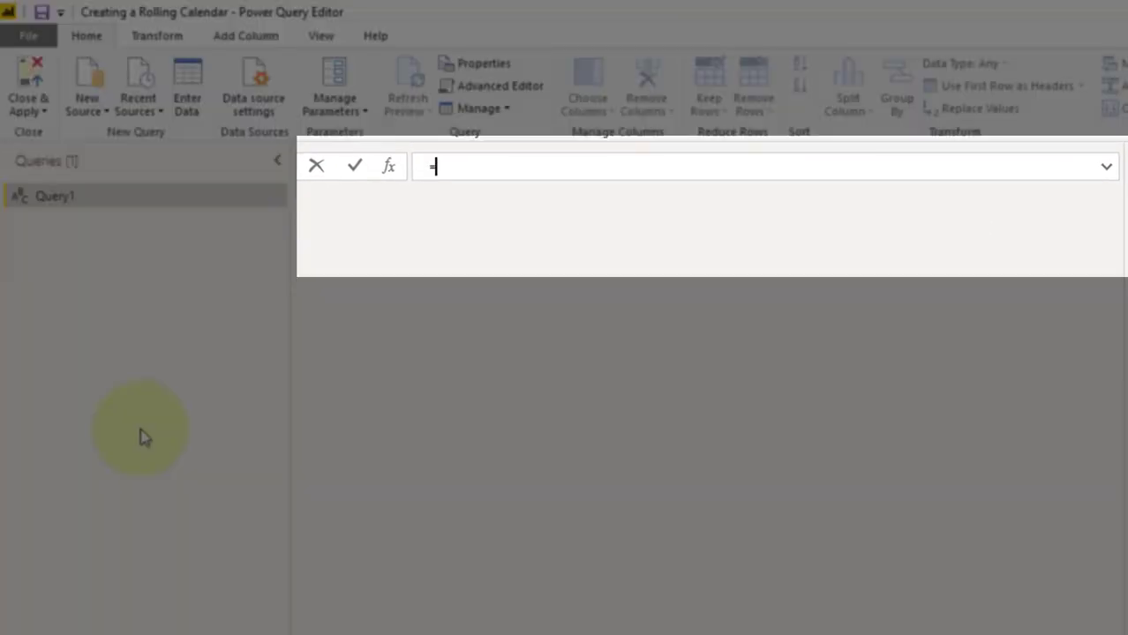
pyautogui.write('#date')
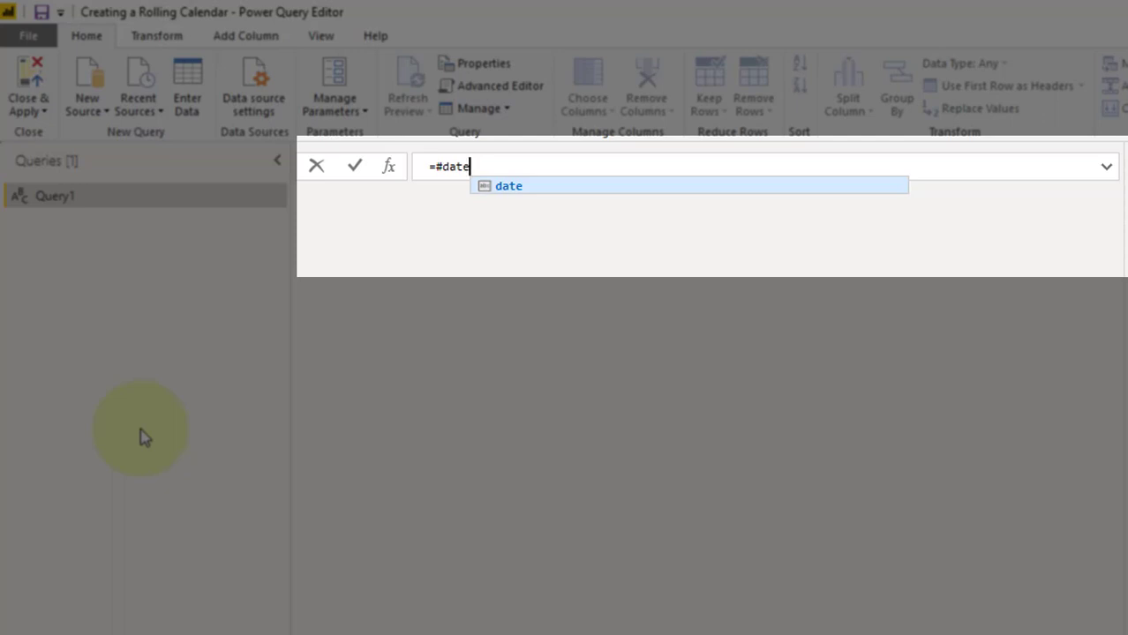
pyautogui.write('(')
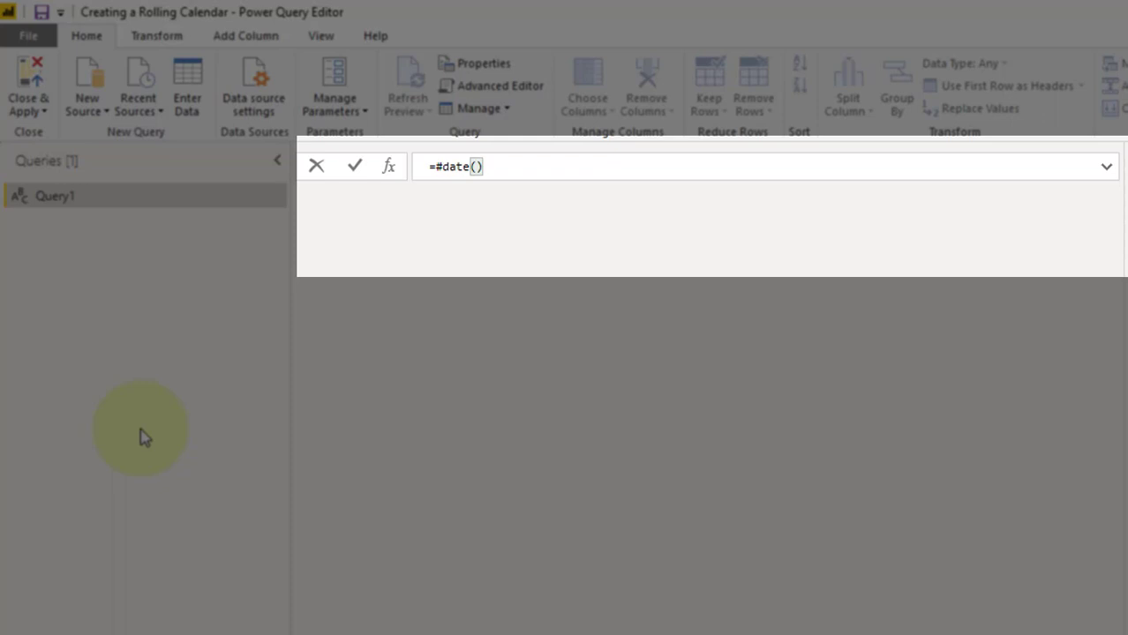
pyautogui.write('2019,1,1')
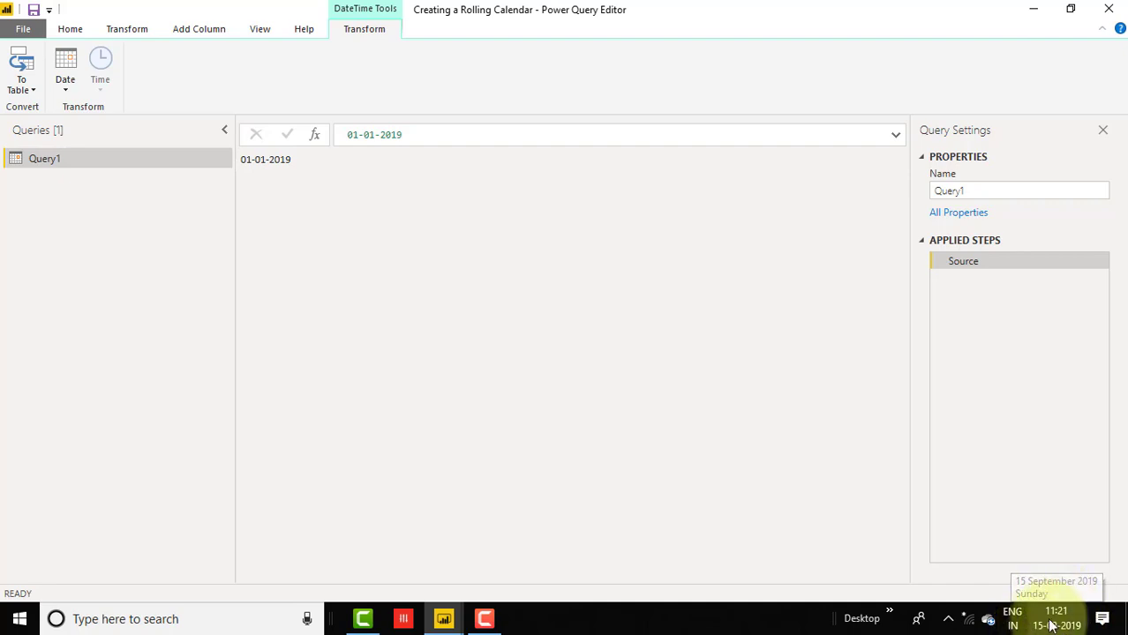
# Step: Add a custom step after Source and begin its formula as = List.Dates(Source, with Source as the start date
pyautogui.moveTo(1026, 627)
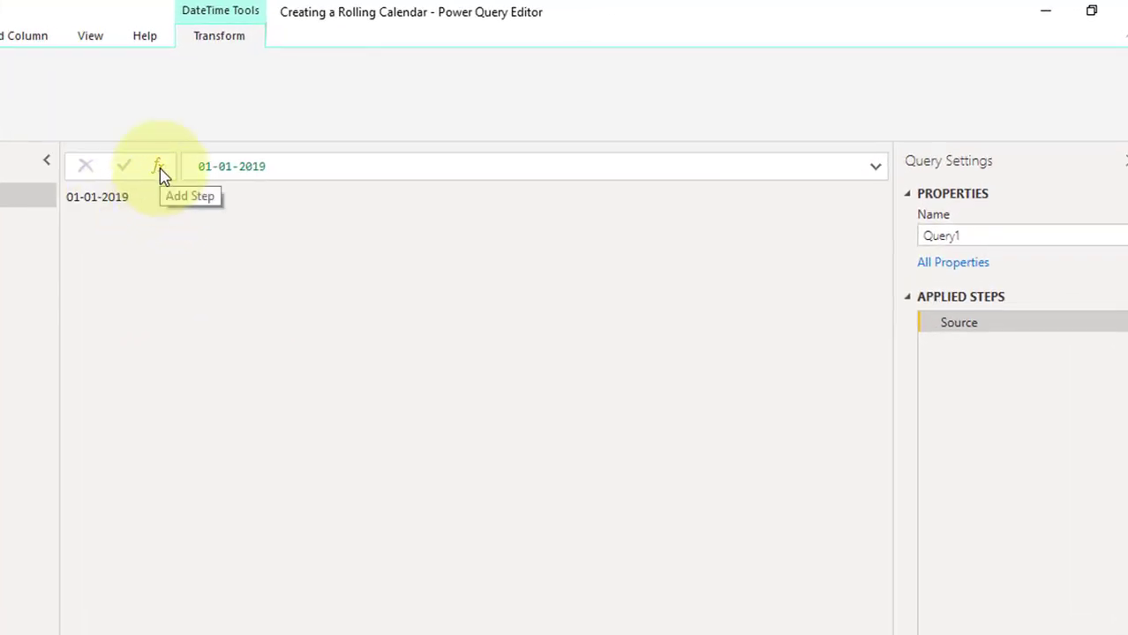
pyautogui.click(160, 171)
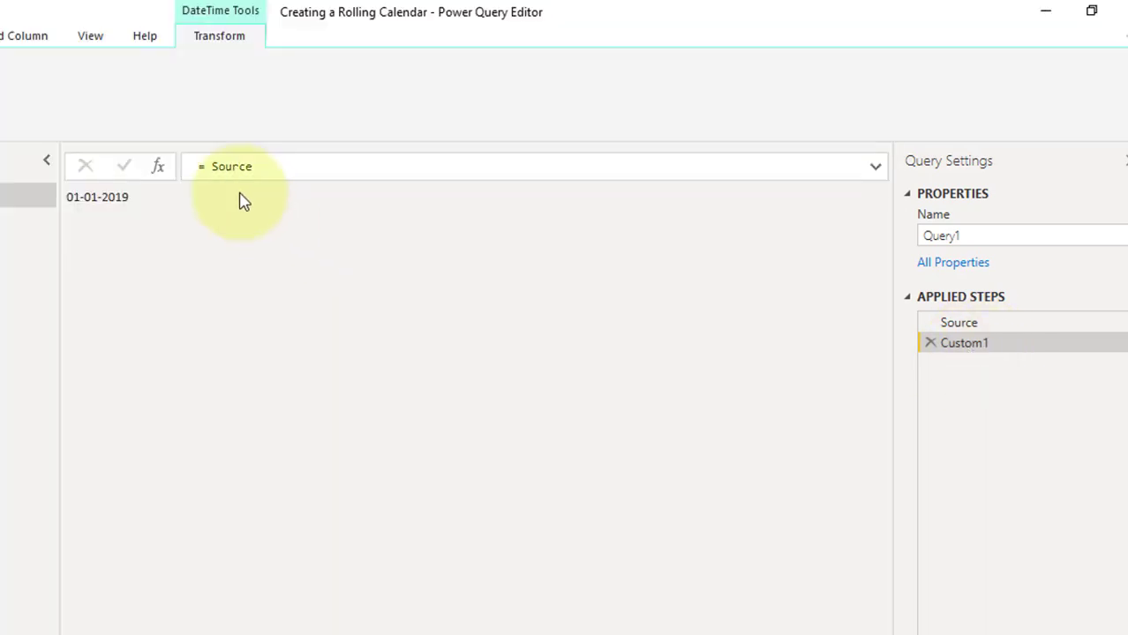
pyautogui.click(208, 167)
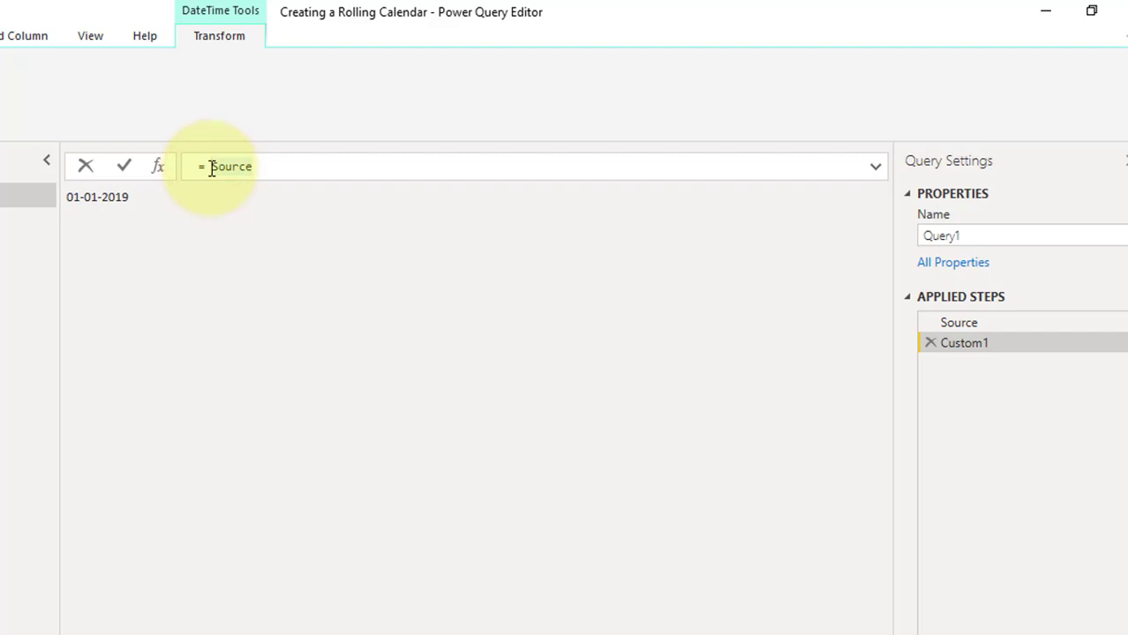
pyautogui.click(209, 167)
pyautogui.write('List.')
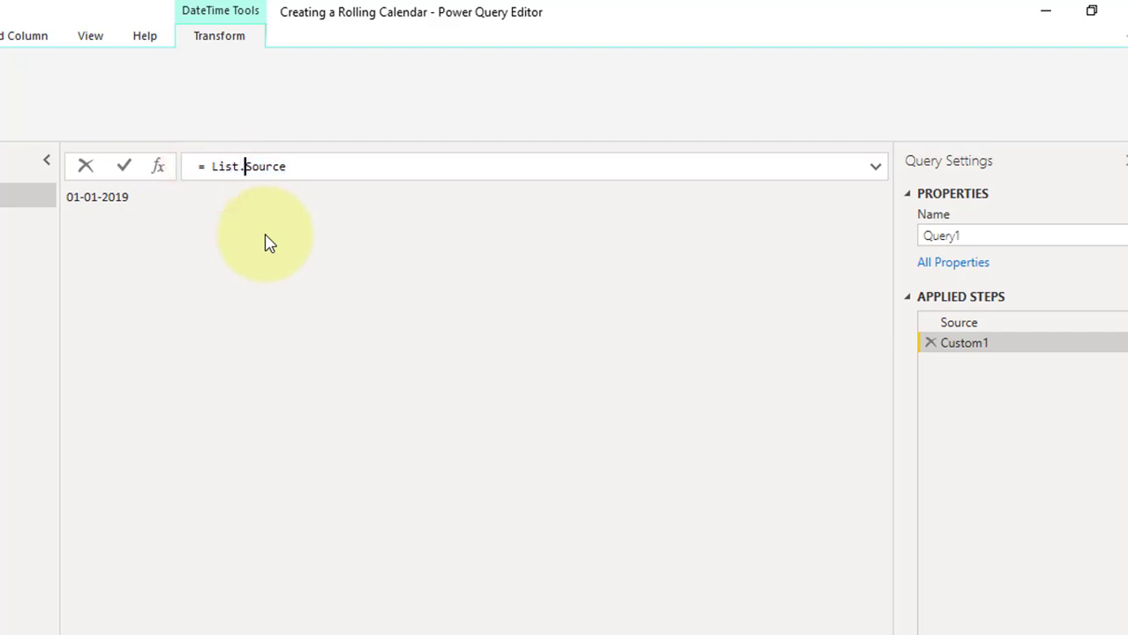
pyautogui.write('Dates(')
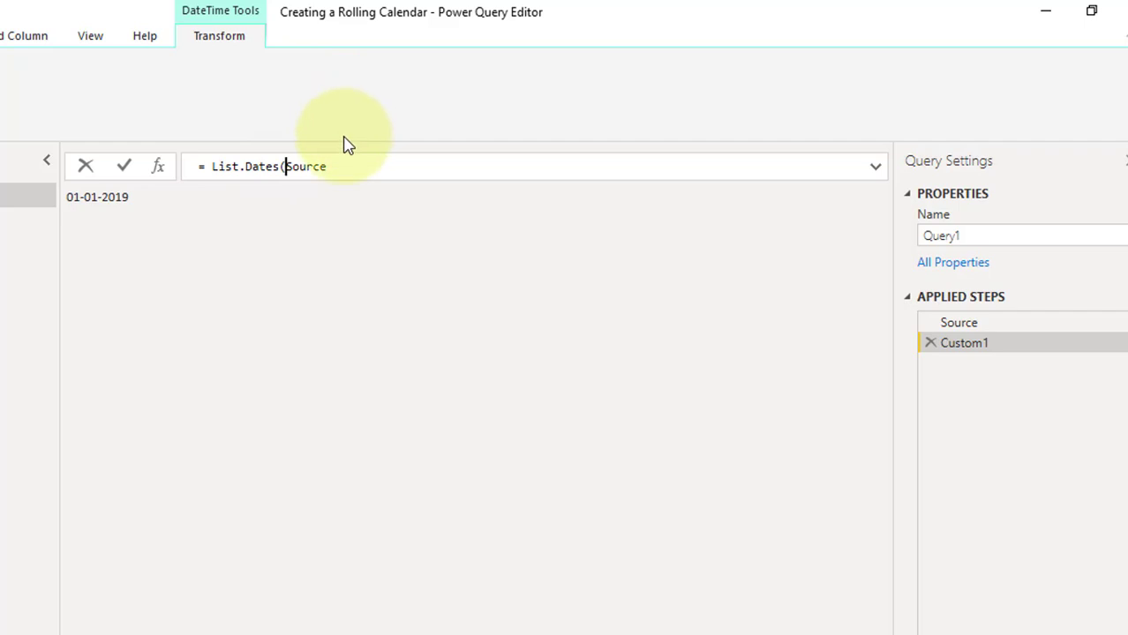
pyautogui.click(328, 168)
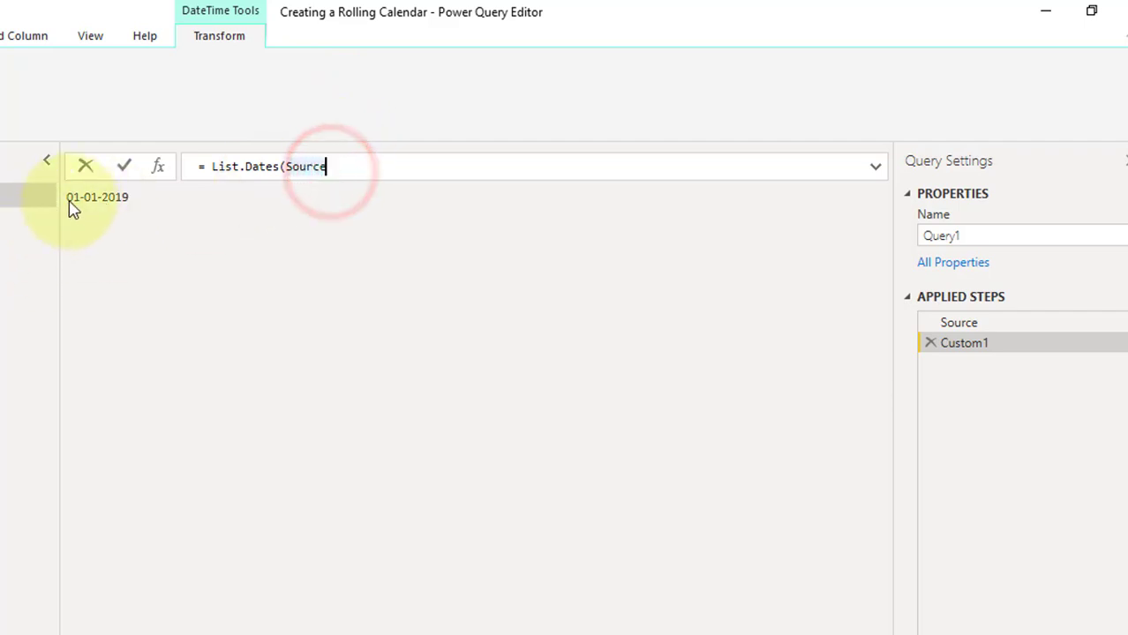
pyautogui.click(349, 167)
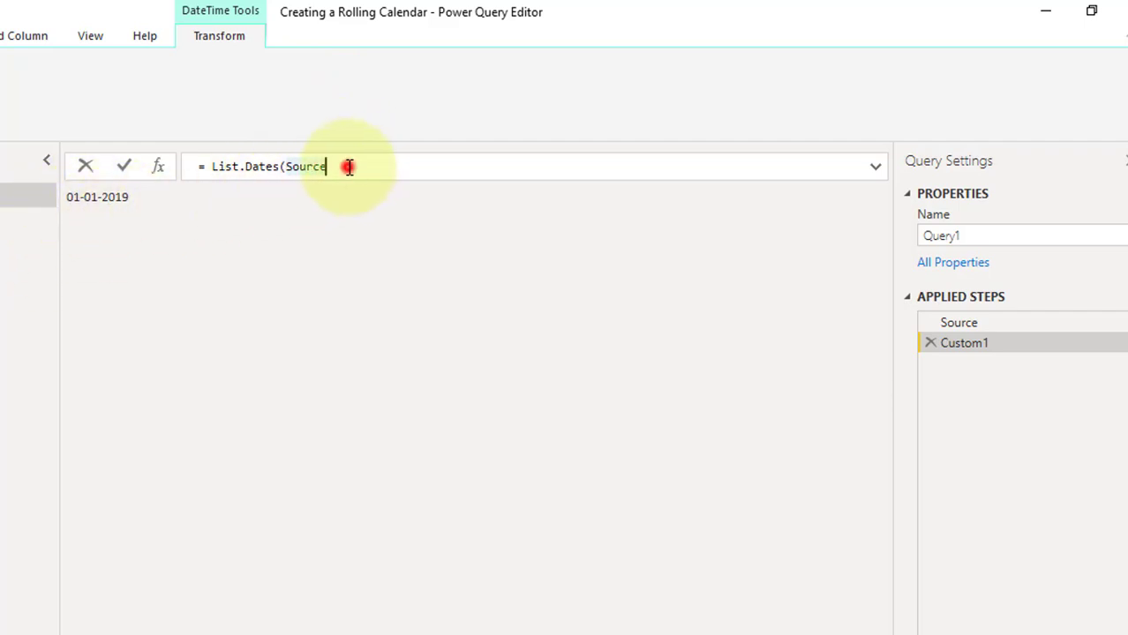
pyautogui.write(',')
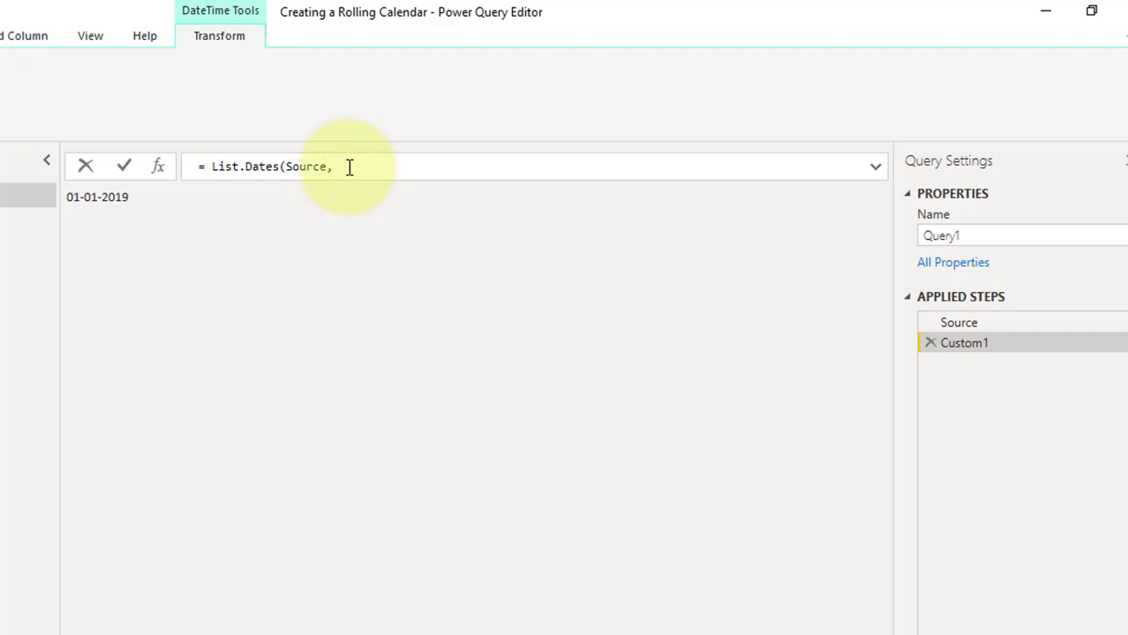
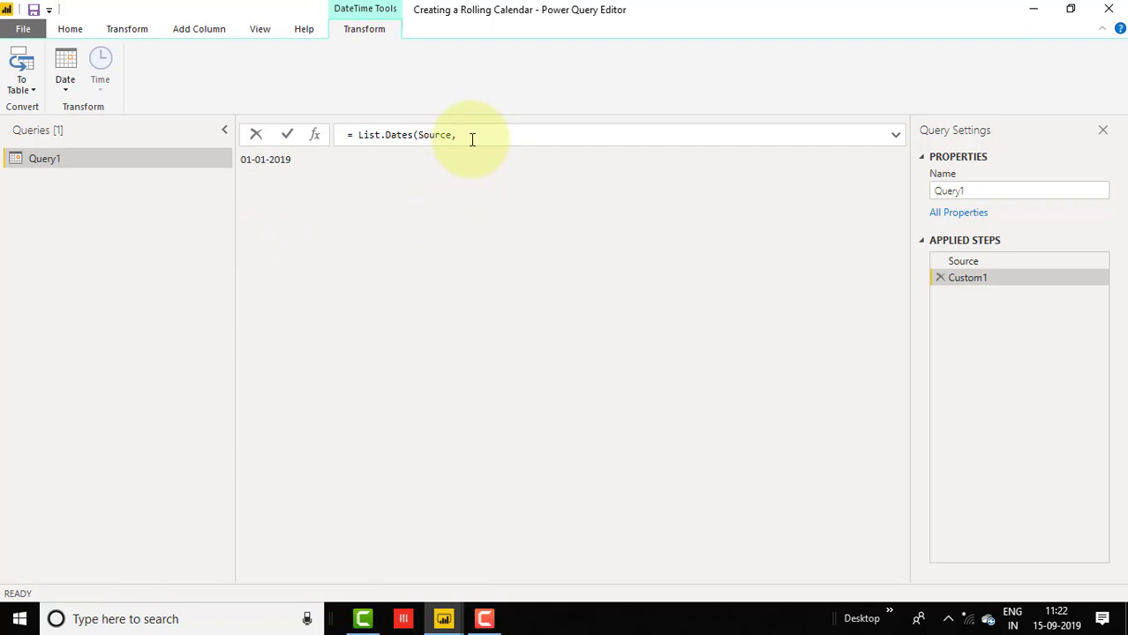
# Step: Enter Number.From(DateTime.LocalNow()) as the start of the count argument in the List.Dates formula
pyautogui.write('Numbe')
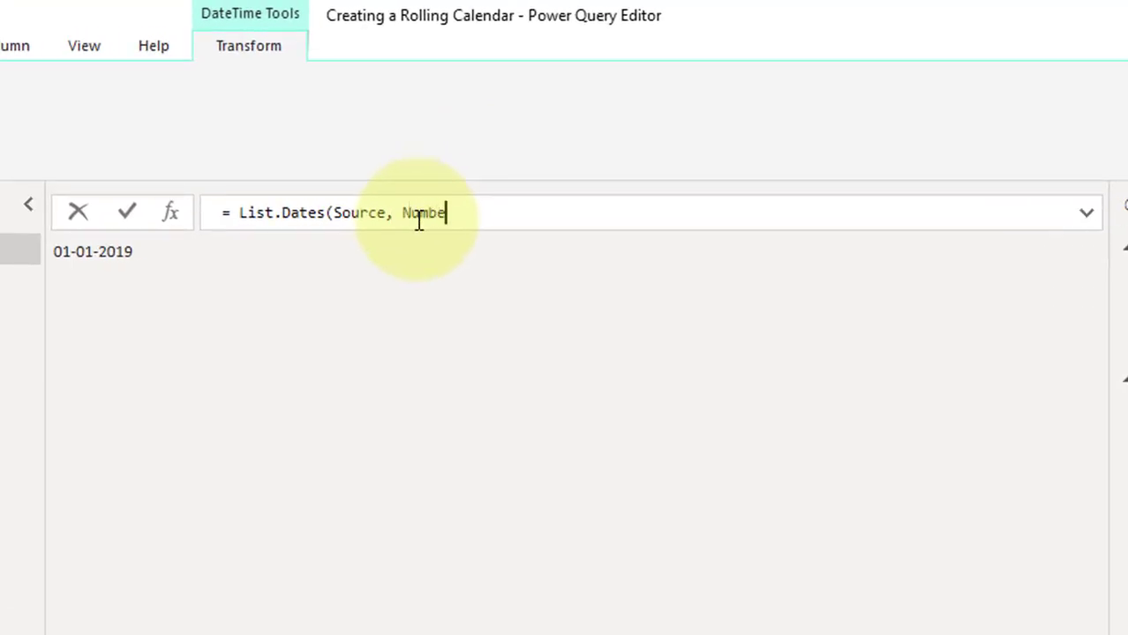
pyautogui.write('r.From(')
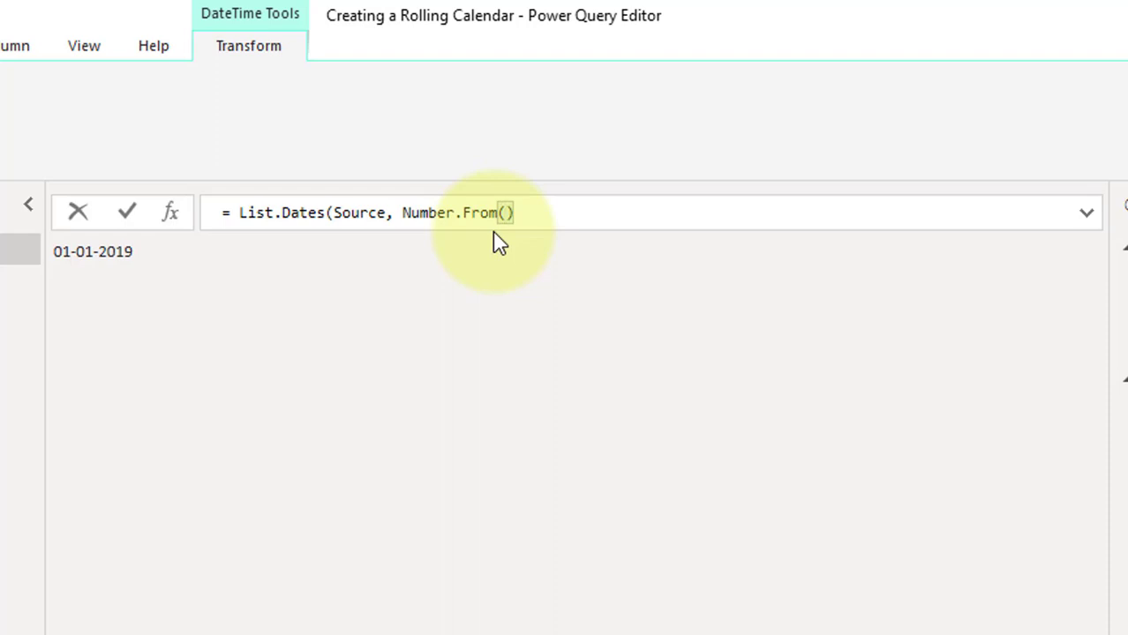
pyautogui.write('Date')
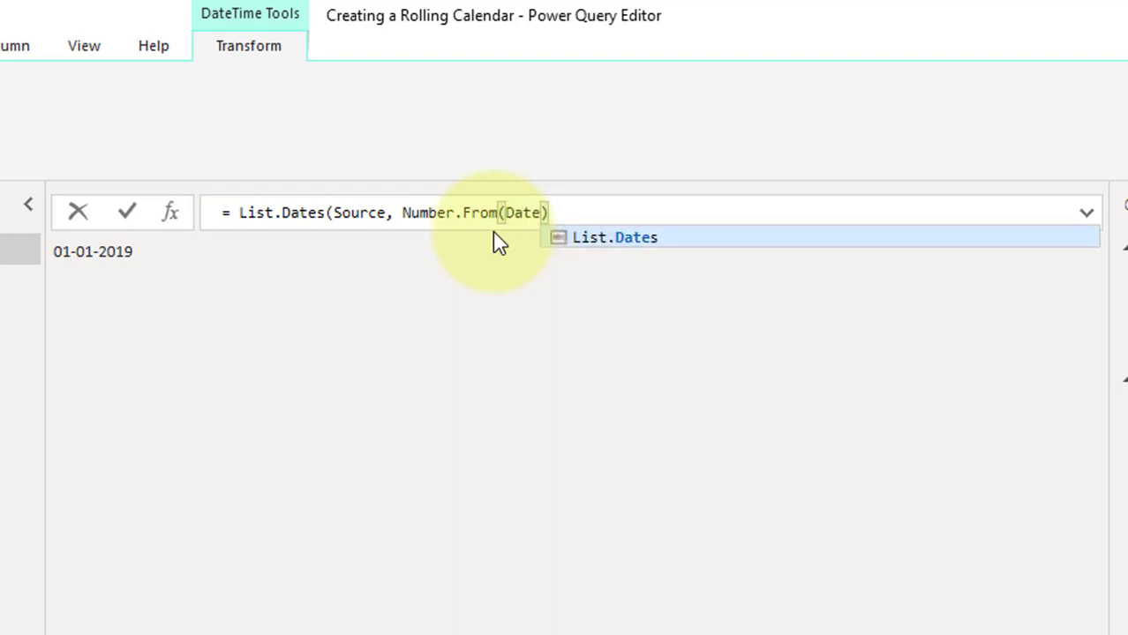
pyautogui.write('Time.Loca')
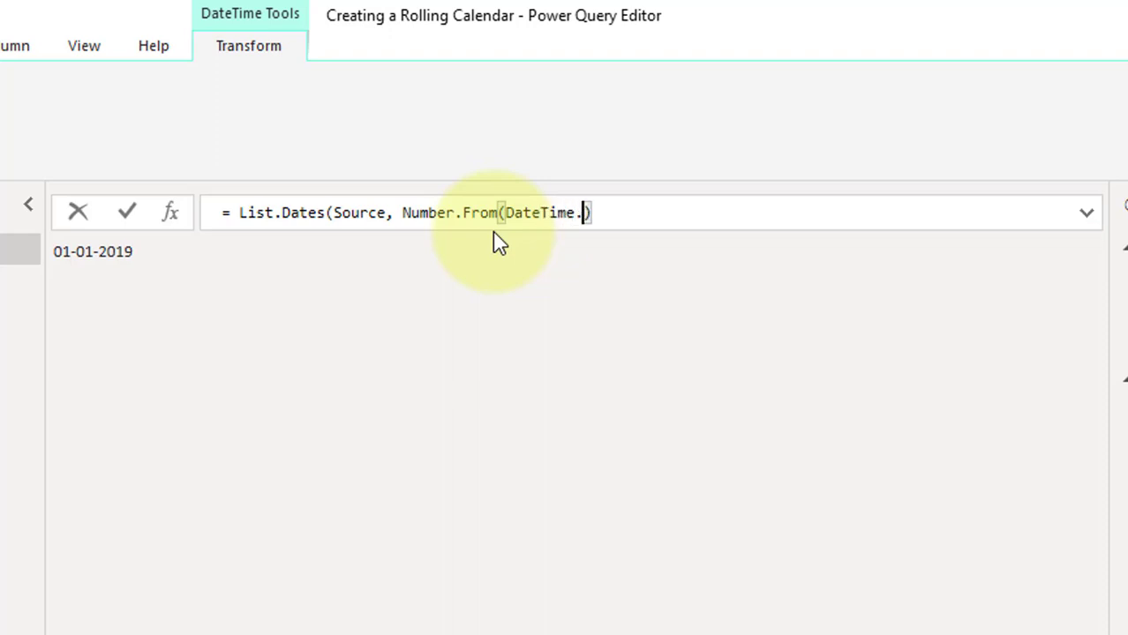
pyautogui.write('lNow')
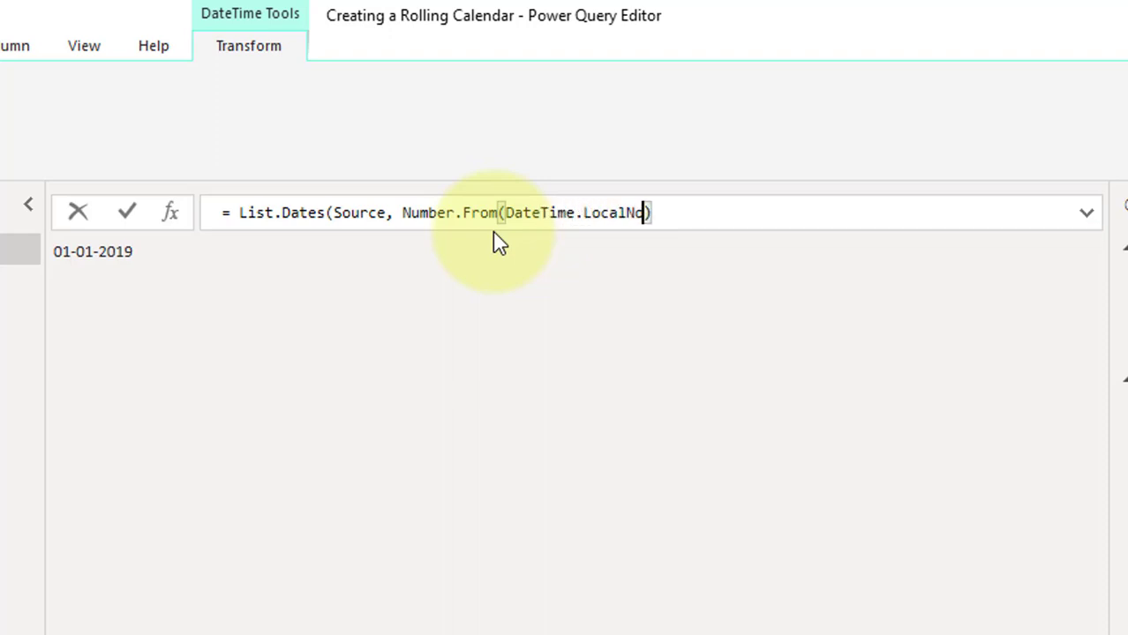
pyautogui.write('()')
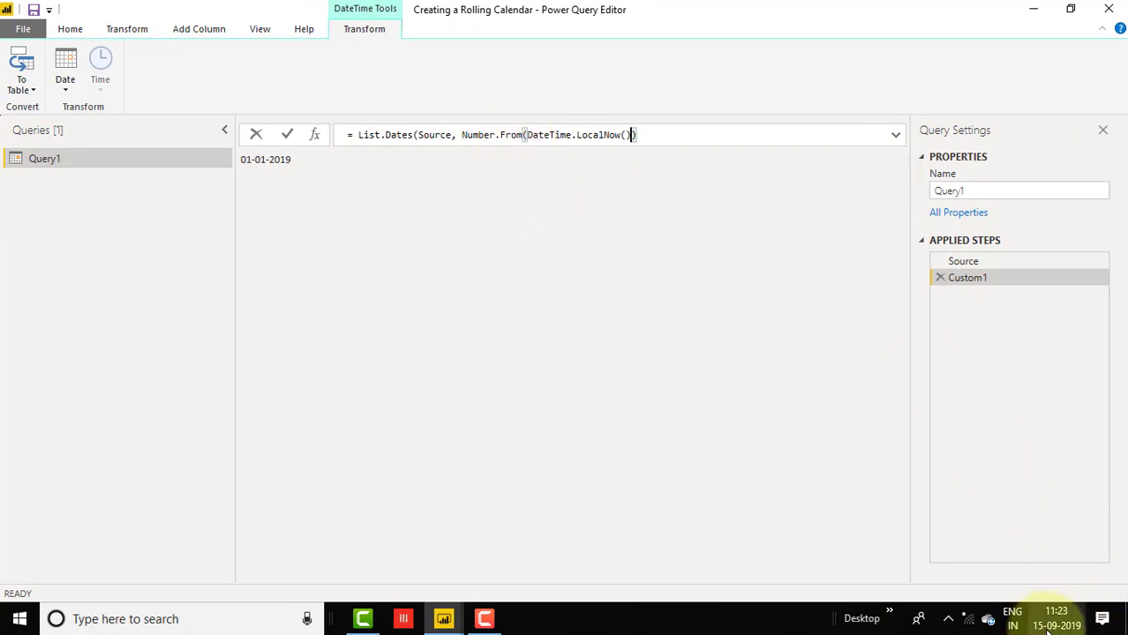
# Step: Subtract Number.From(Source) from the current date number in the List.Dates count argument
pyautogui.moveTo(1052, 622)
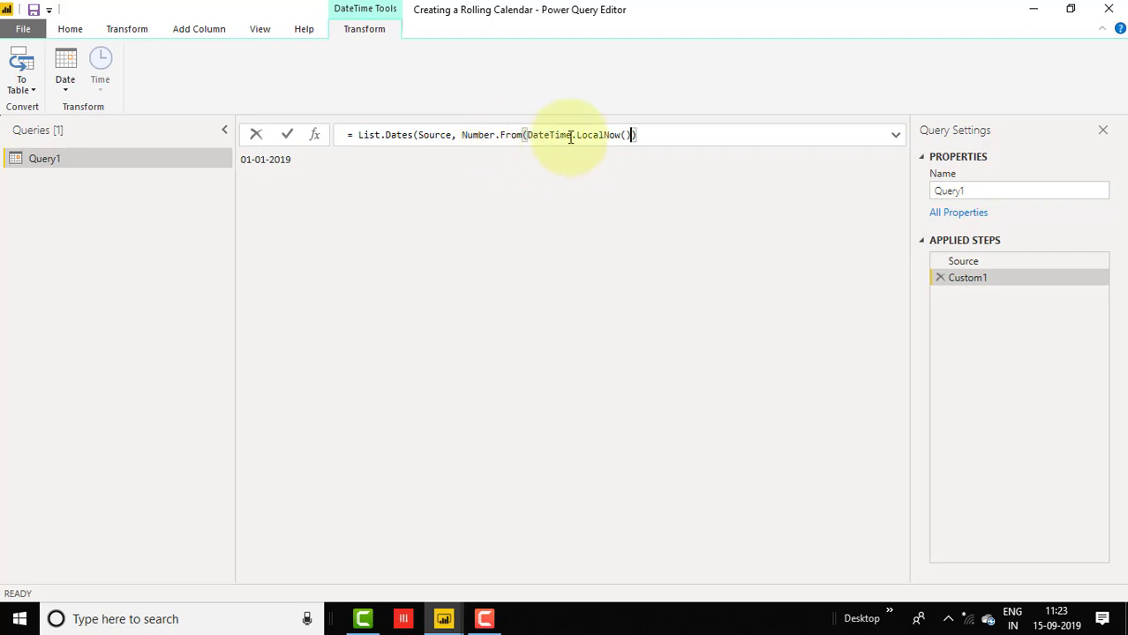
pyautogui.click(633, 136)
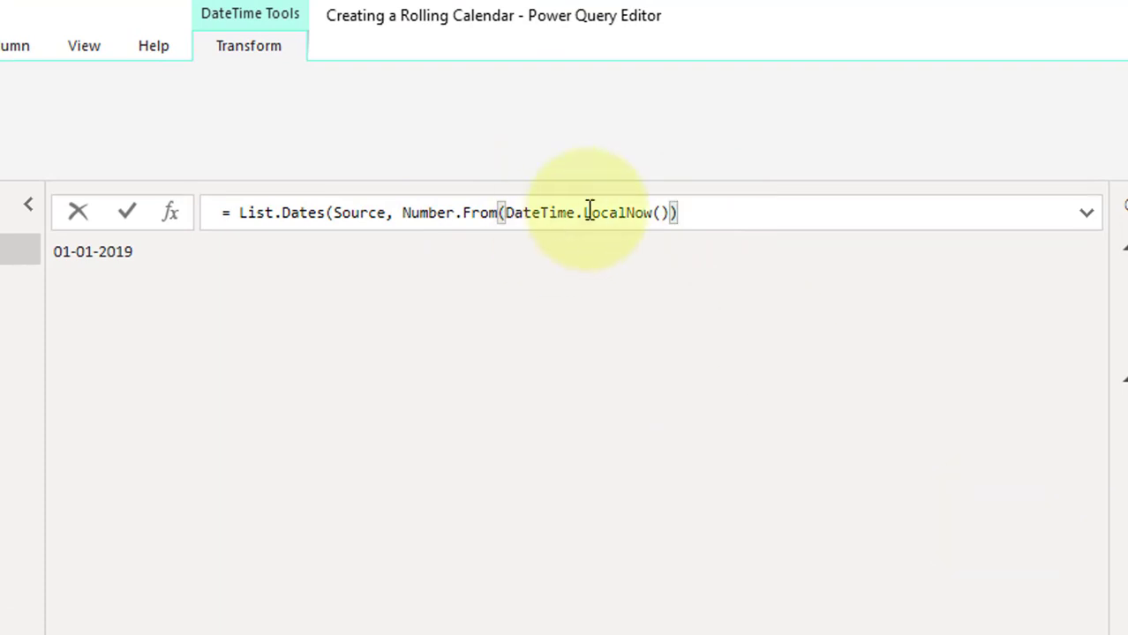
pyautogui.click(708, 216)
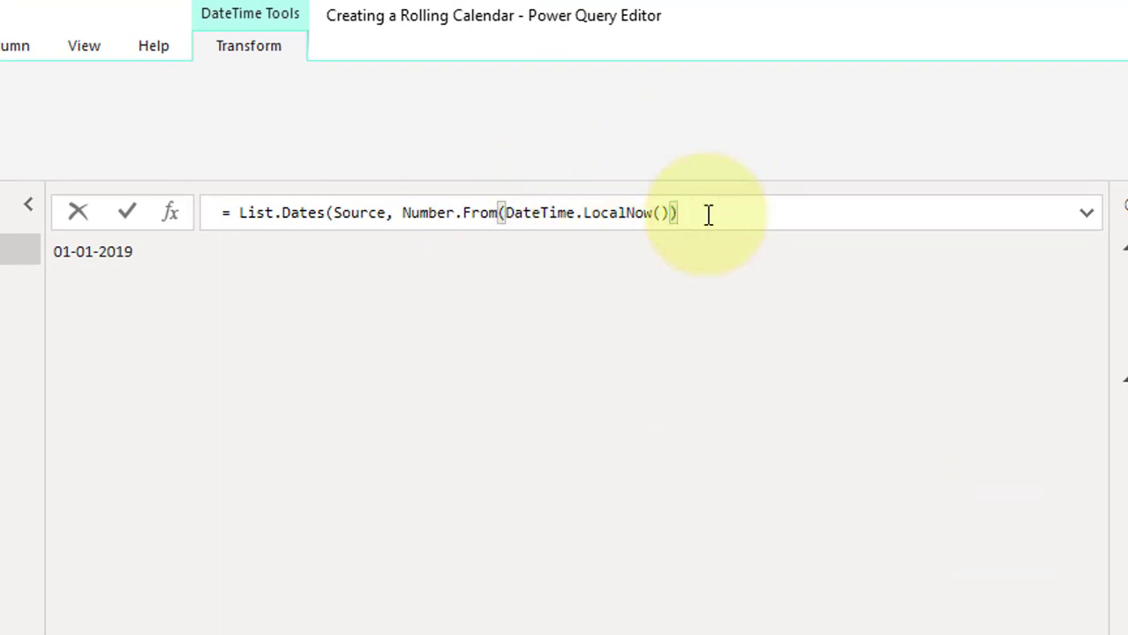
pyautogui.write('-')
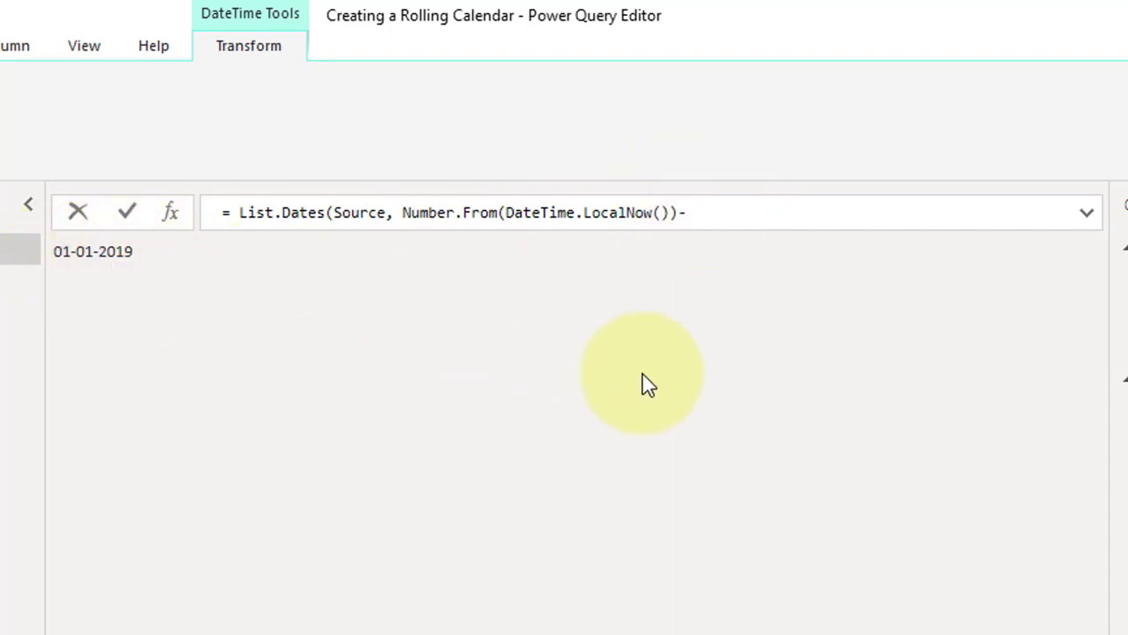
pyautogui.write('Num')
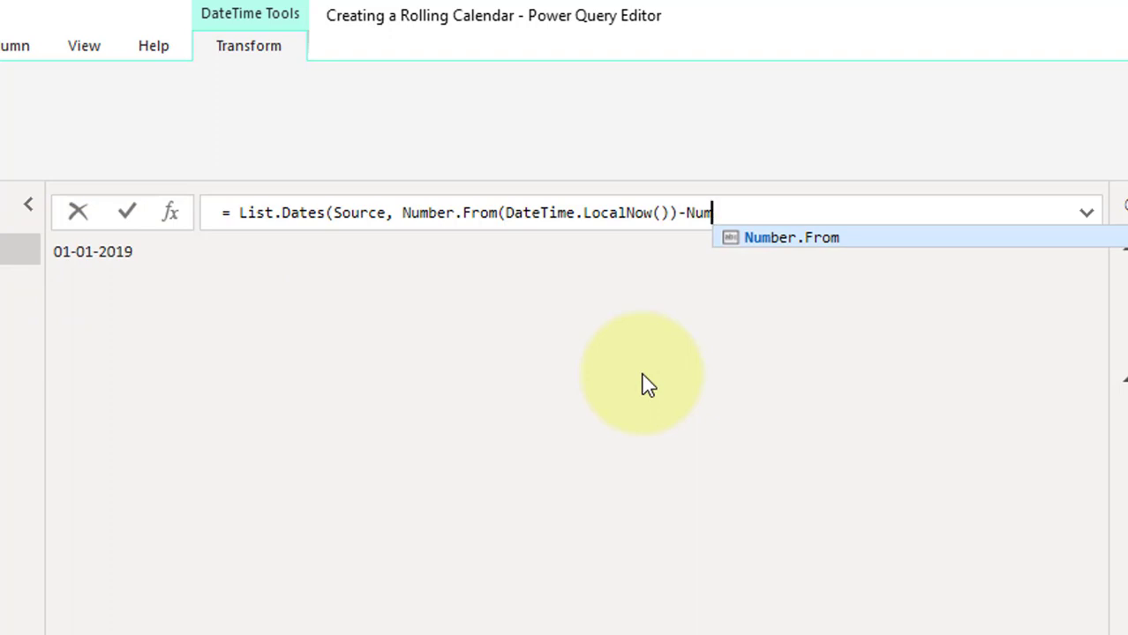
pyautogui.press('Tab')
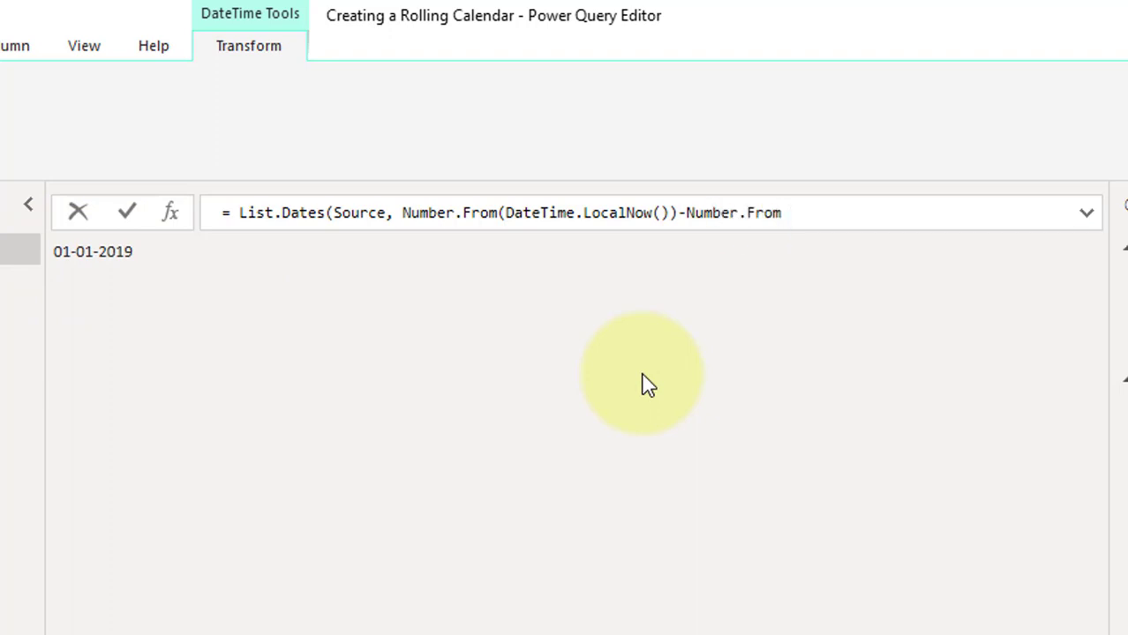
pyautogui.write('(Sou')
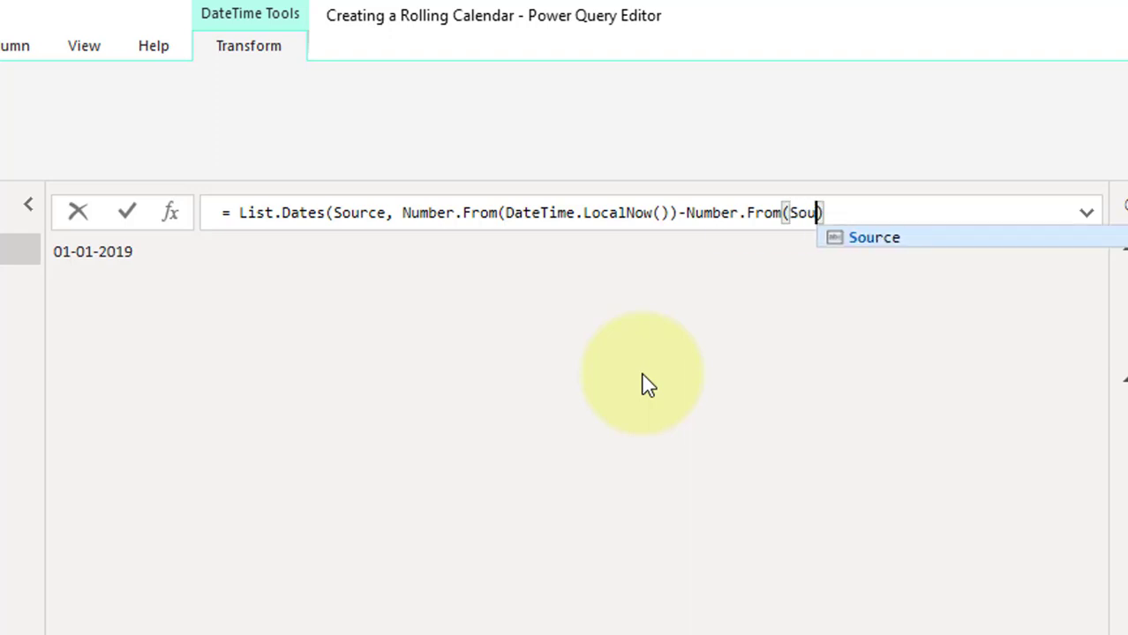
pyautogui.press('Tab')
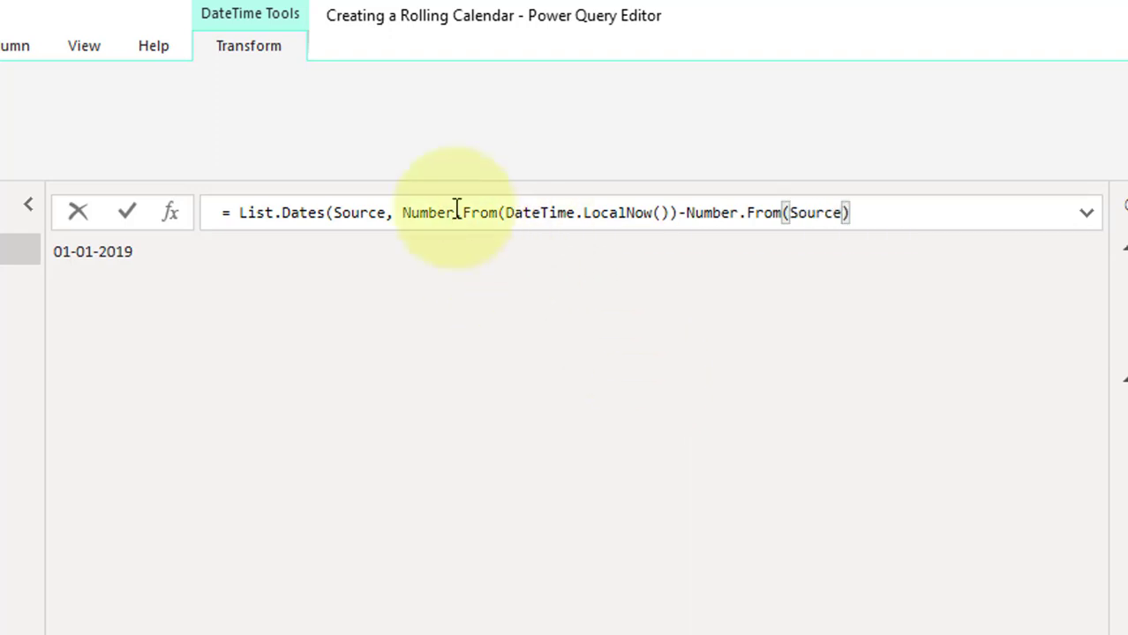
# Step: Complete the List.Dates formula with a one-day step of #duration(1,0,0,0), close its parentheses and commit it
pyautogui.click(863, 210)
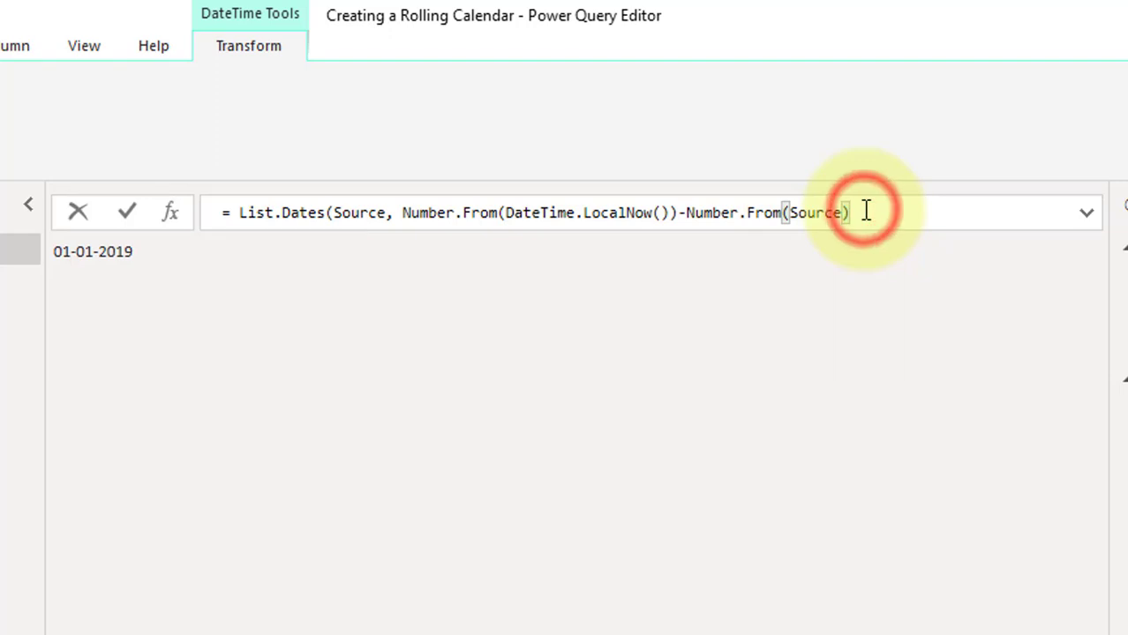
pyautogui.write(',')
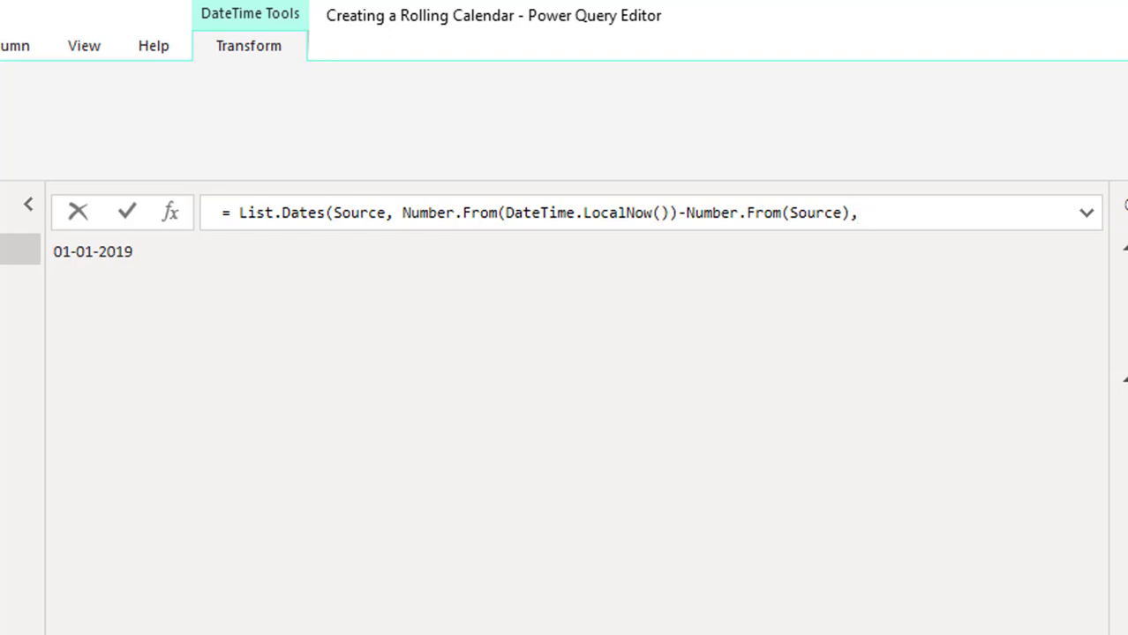
pyautogui.write('#duration(')
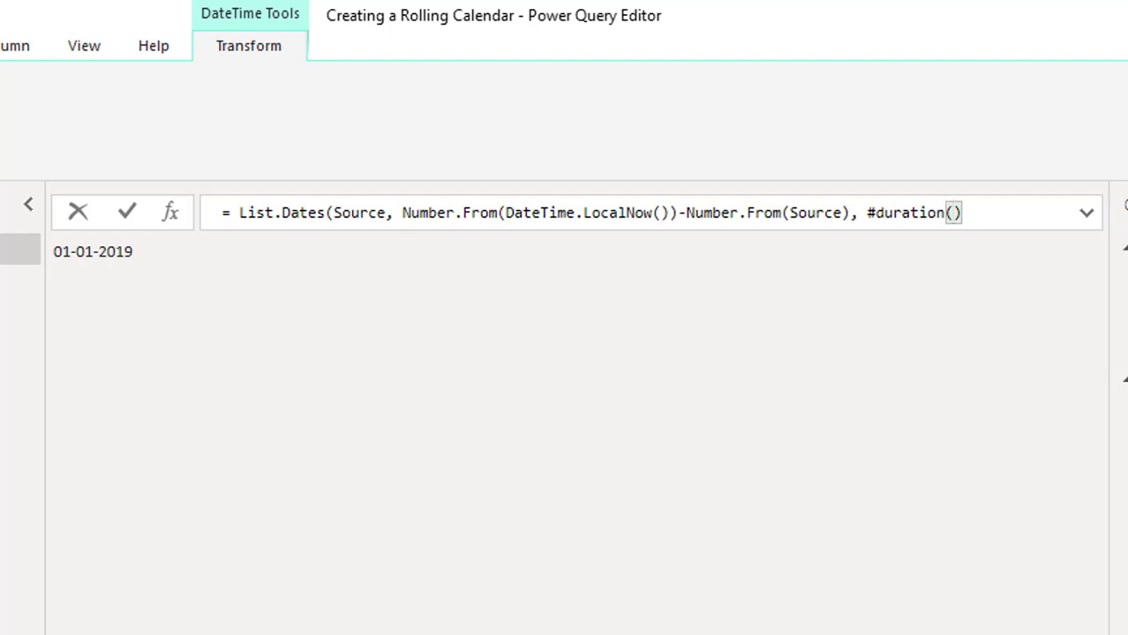
pyautogui.write('1,0,0,0')
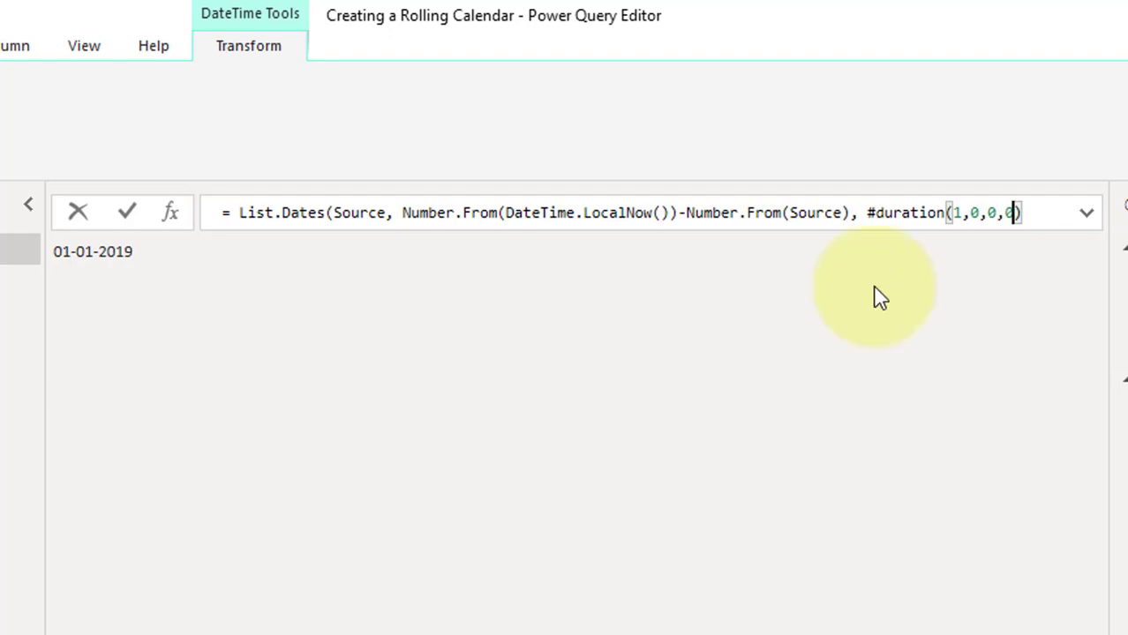
pyautogui.click(1036, 219)
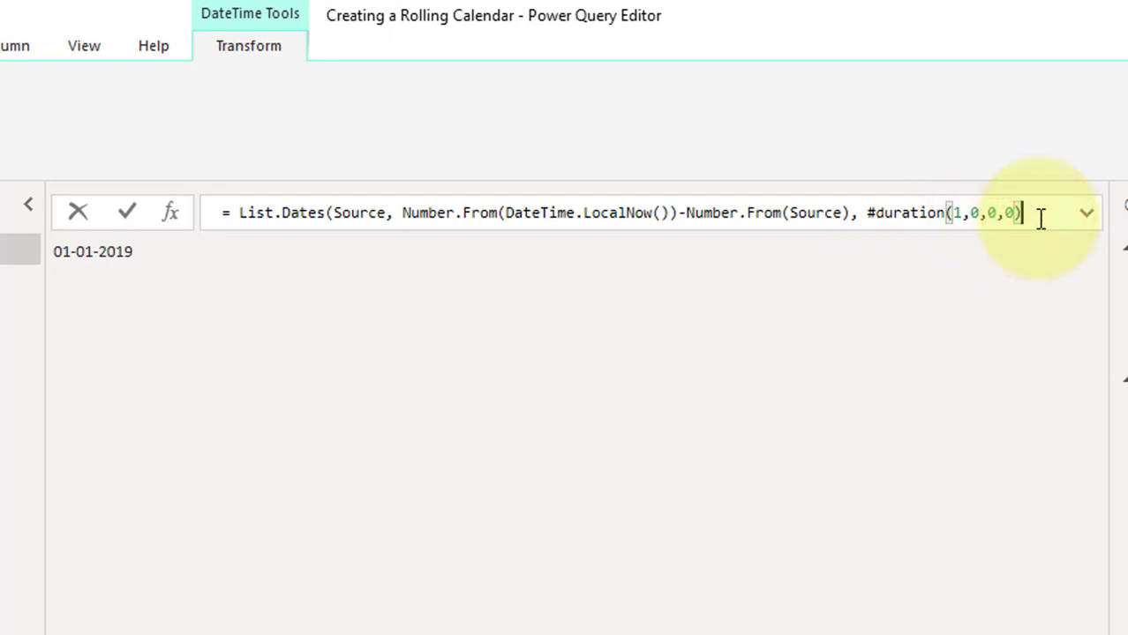
pyautogui.write(')')
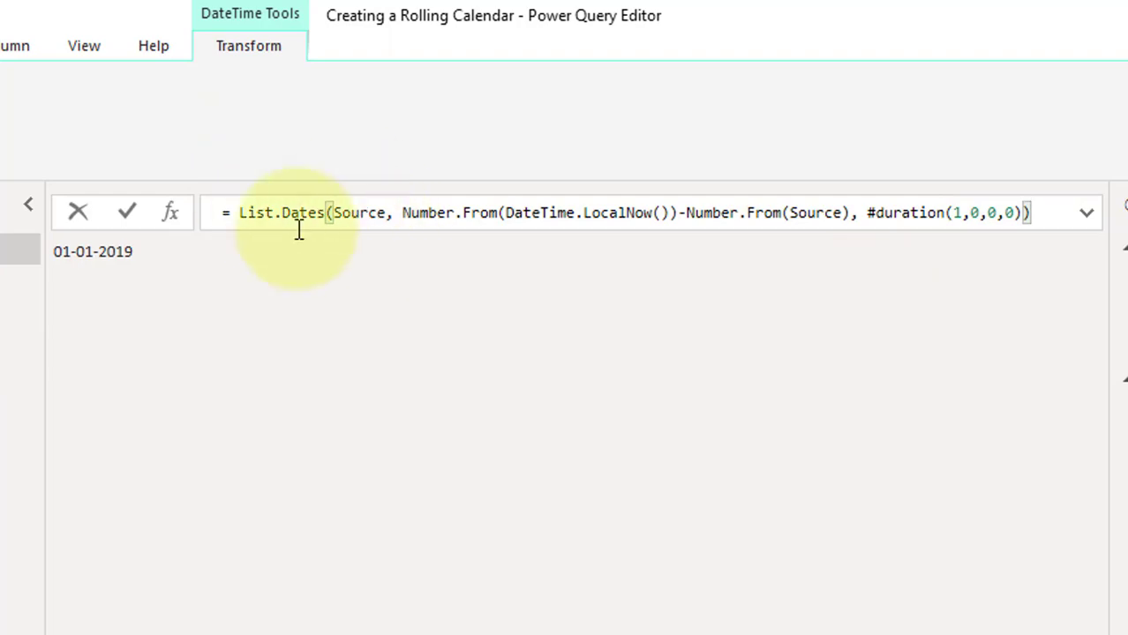
pyautogui.click(127, 212)
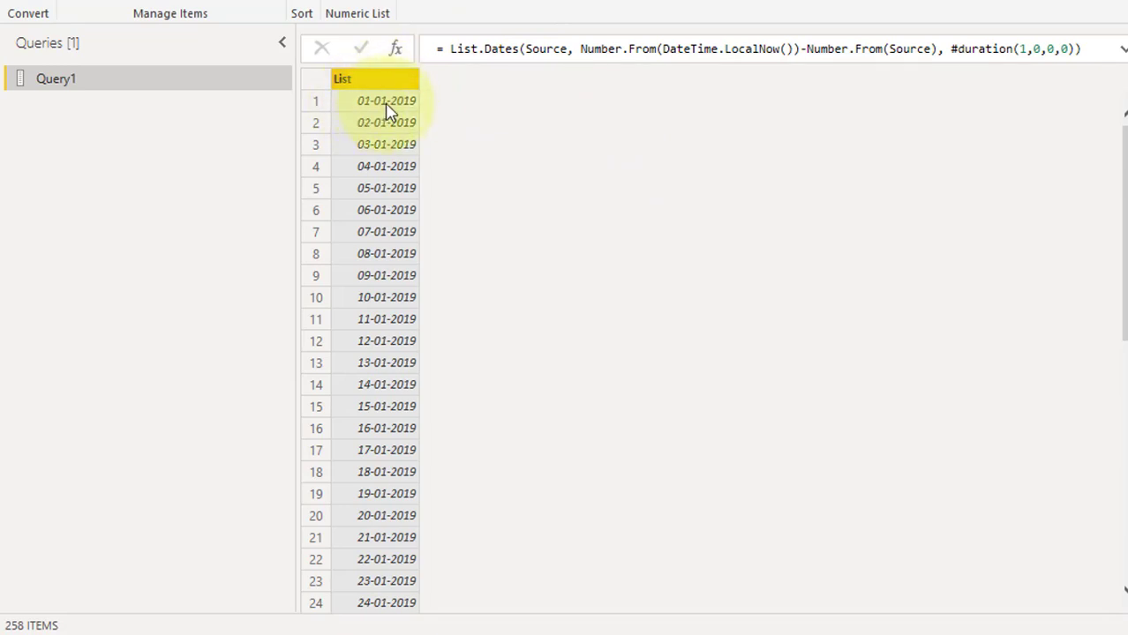
# Step: Check the generated dates through to the end of the list, and convert it to a table with delimiter None and extra columns shown as errors
pyautogui.moveTo(1119, 162); pyautogui.dragTo(1110, 551)
pyautogui.scroll(-20, 753, 470)
pyautogui.scroll(-20, 830, 391)
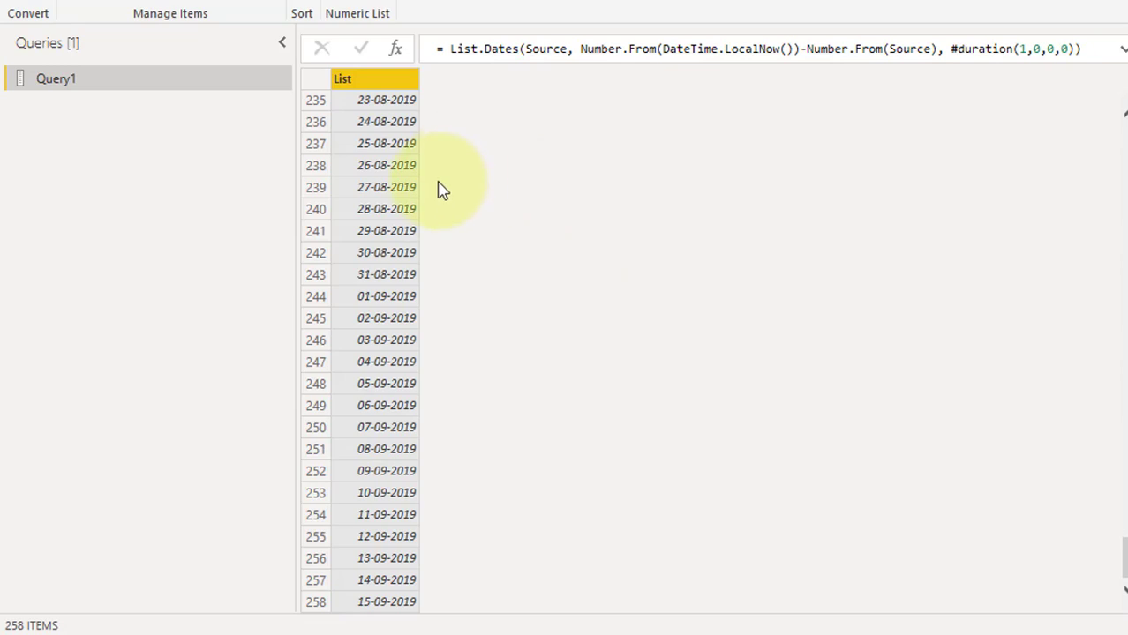
pyautogui.scroll(10, 438, 186)
pyautogui.scroll(10, 442, 193)
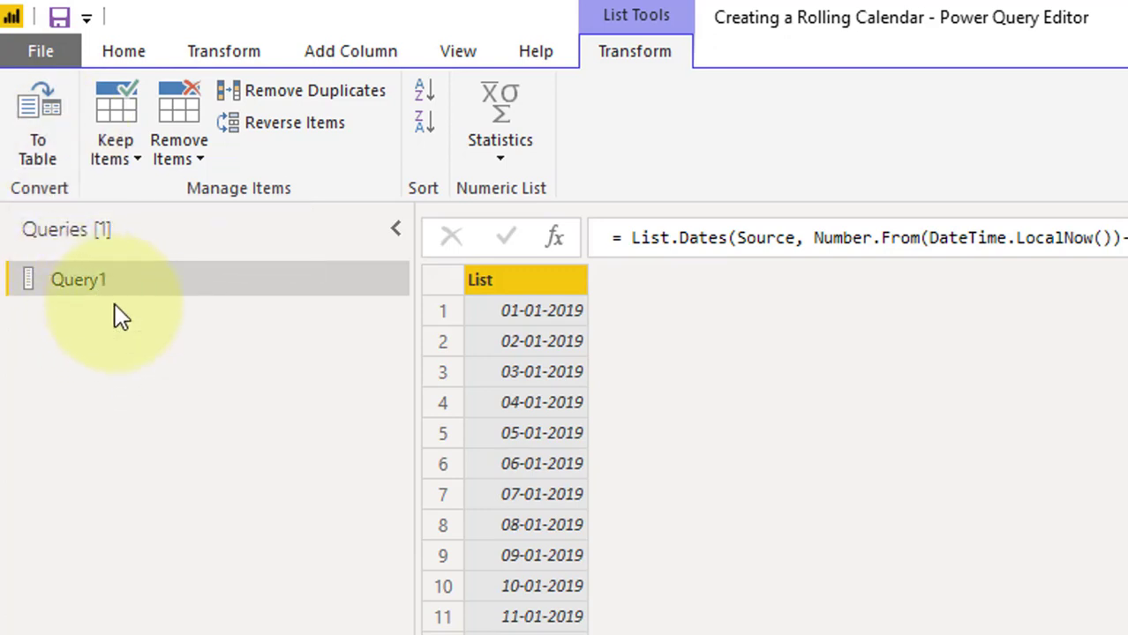
pyautogui.click(32, 141)
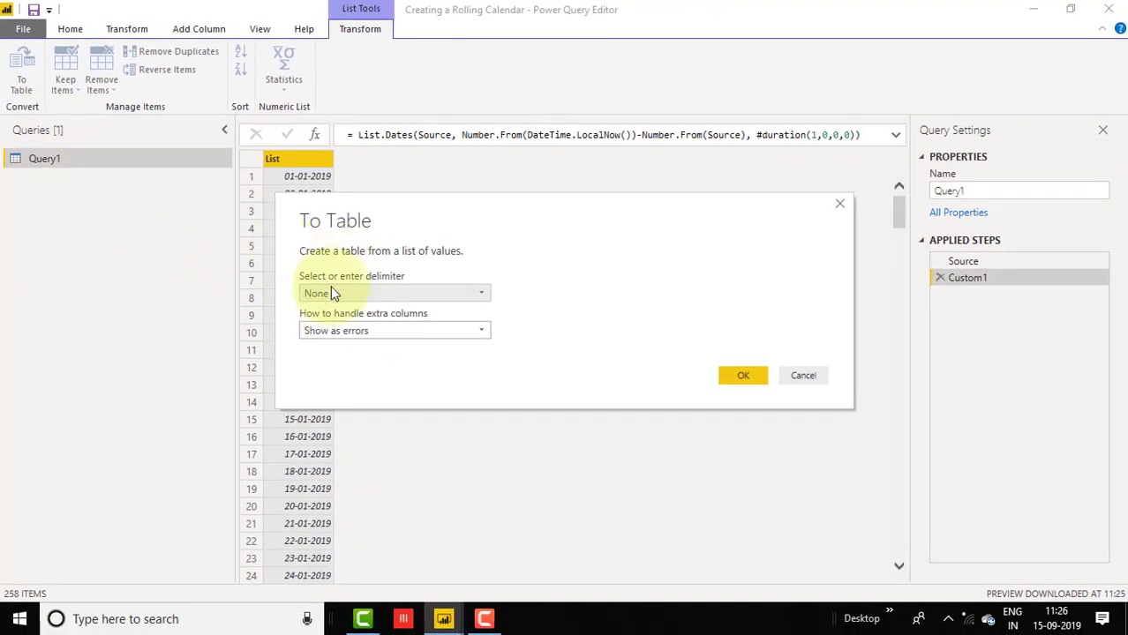
pyautogui.click(318, 223)
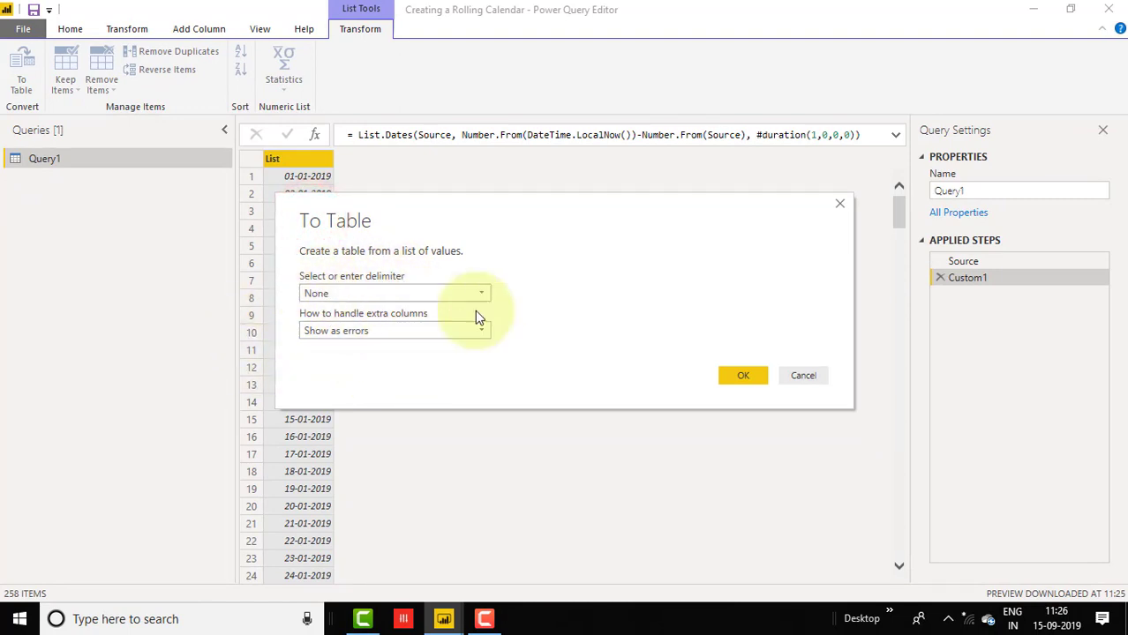
pyautogui.click(742, 379)
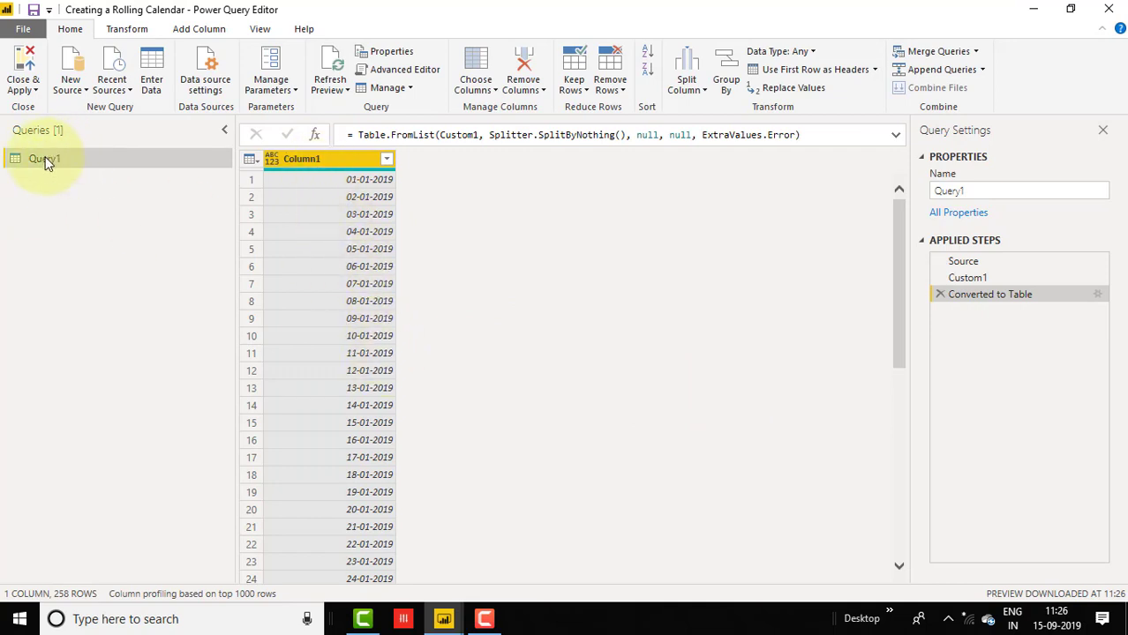
# Step: Rename the table's Column1 to Date and set its data type to Date
pyautogui.doubleClick(311, 159)
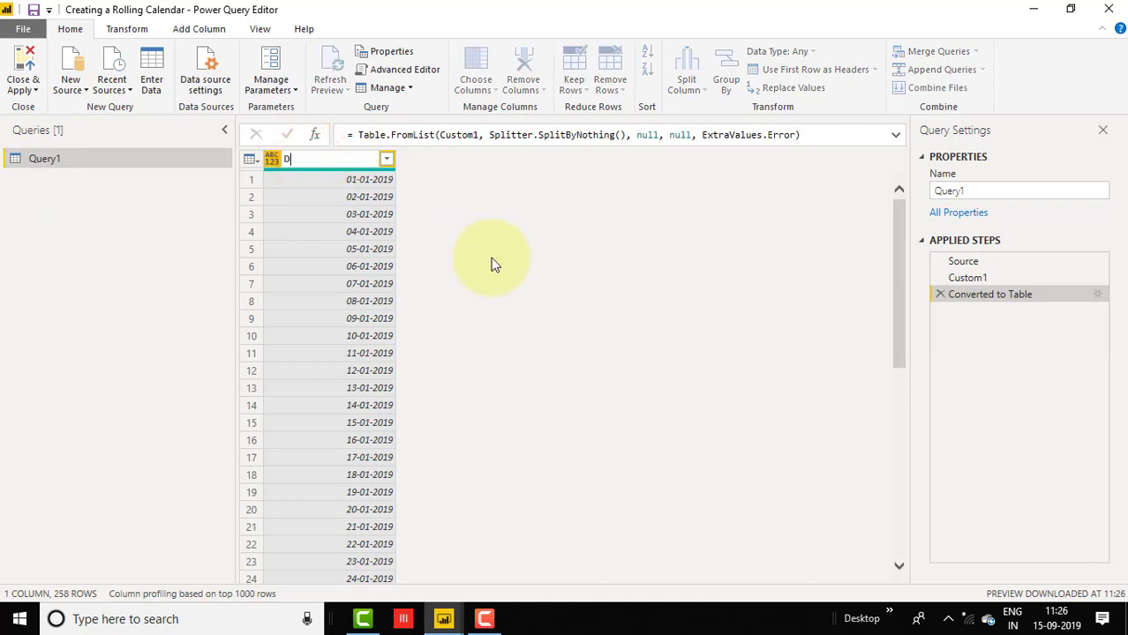
pyautogui.write('Date')
pyautogui.press('Return')
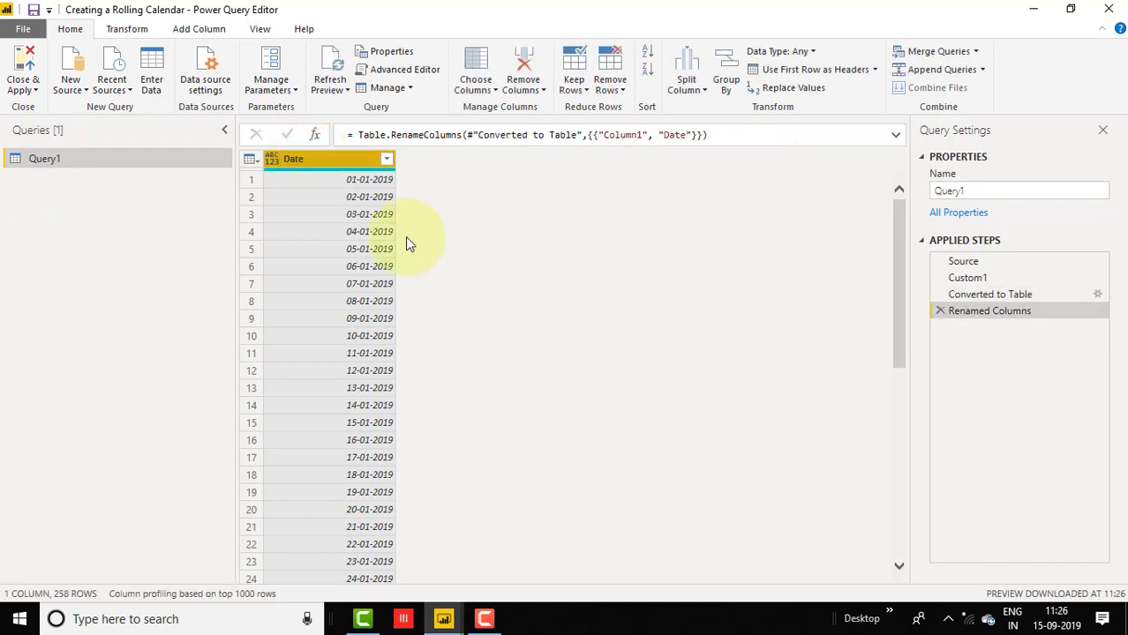
pyautogui.click(129, 32)
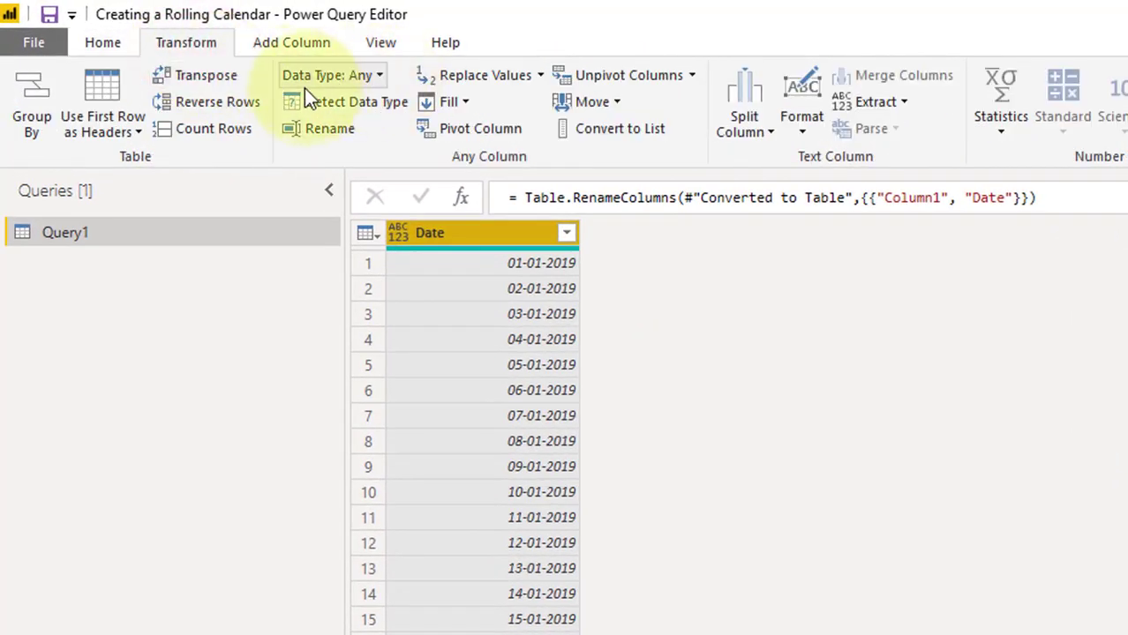
pyautogui.click(381, 75)
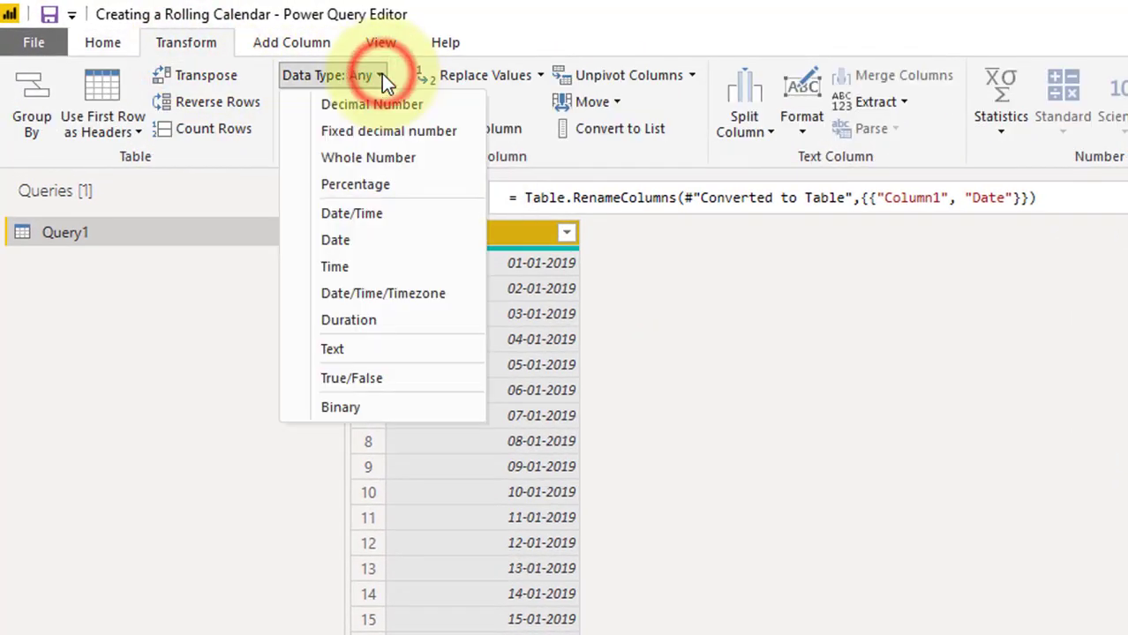
pyautogui.click(365, 242)
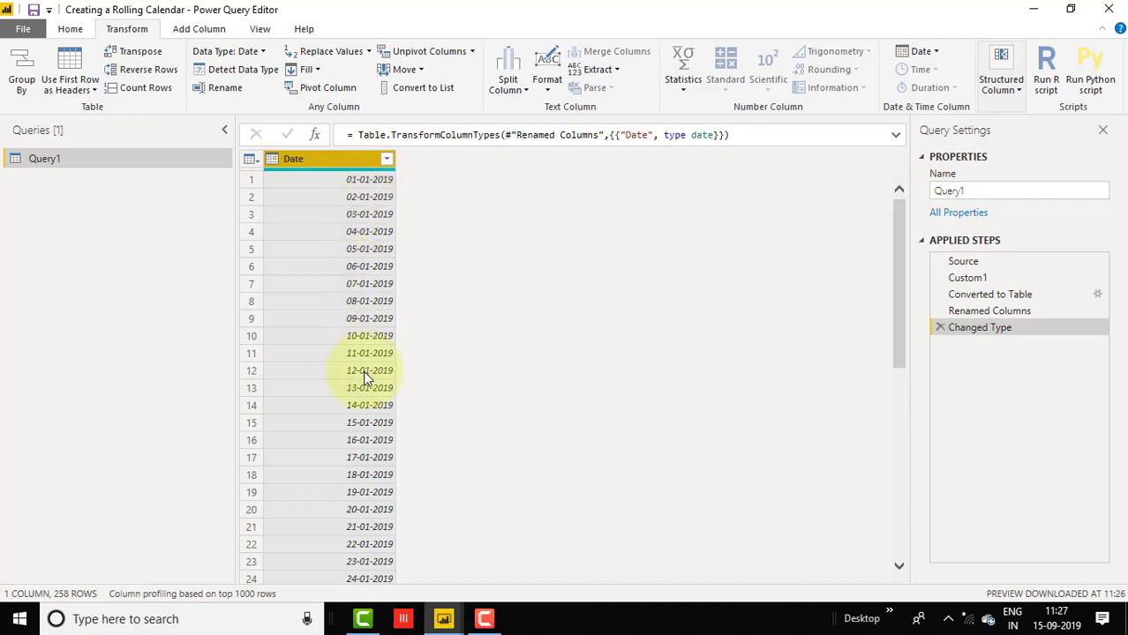
# Step: Rename the query from its default name to Calendar
pyautogui.click(959, 191)
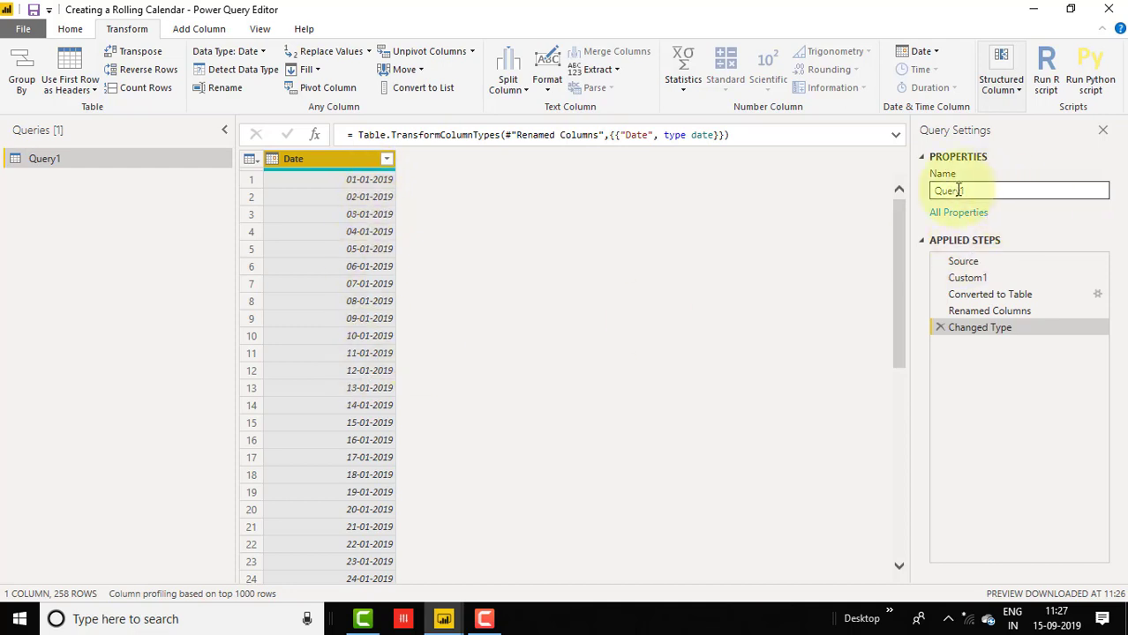
pyautogui.doubleClick(978, 189)
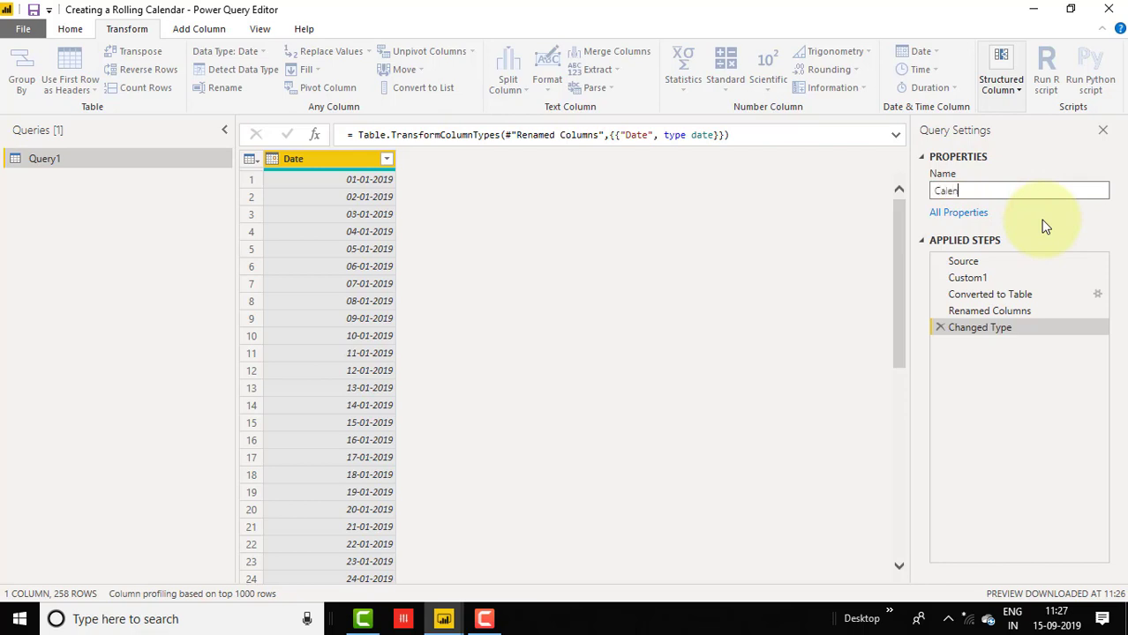
pyautogui.write('Calendar')
pyautogui.press('Return')
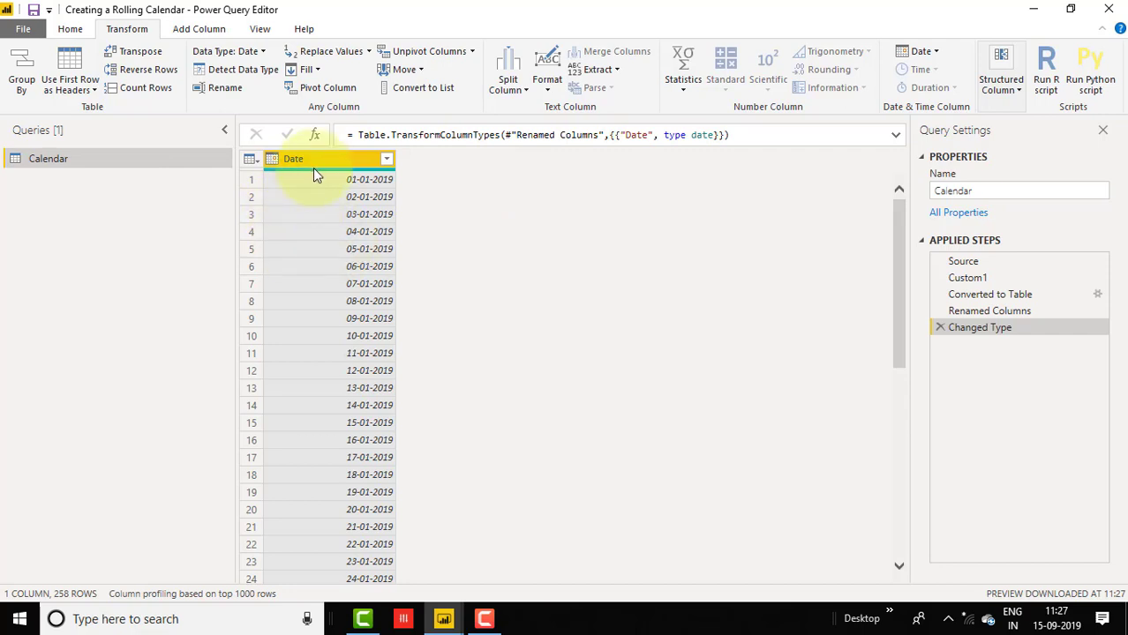
# Step: Add a column with the name of the day, derived from the Date column
pyautogui.moveTo(321, 173)
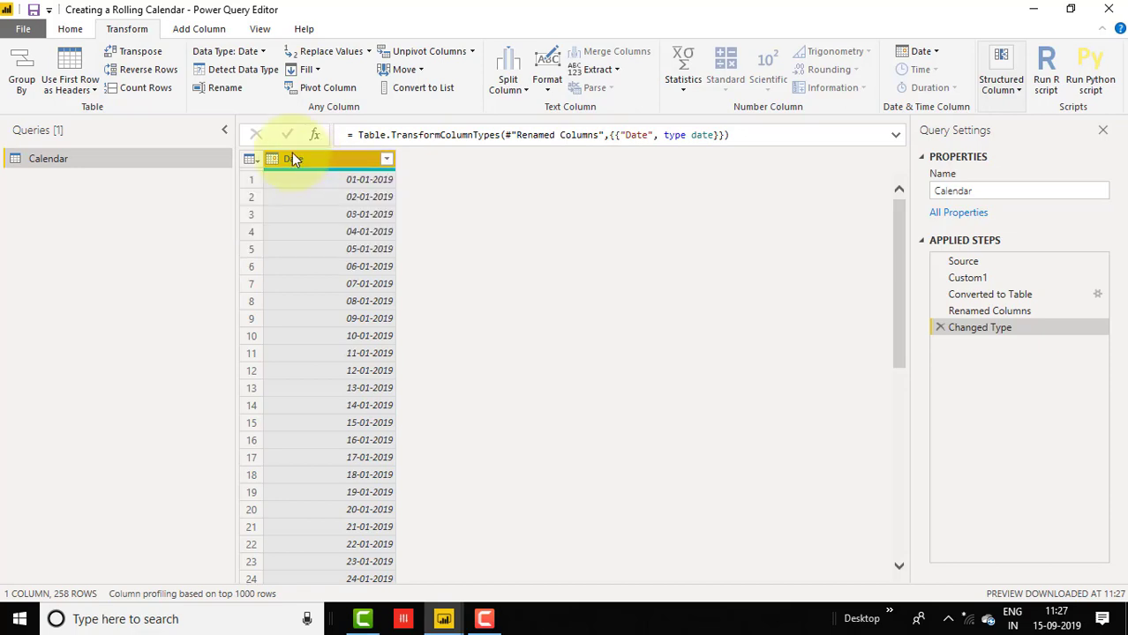
pyautogui.click(198, 32)
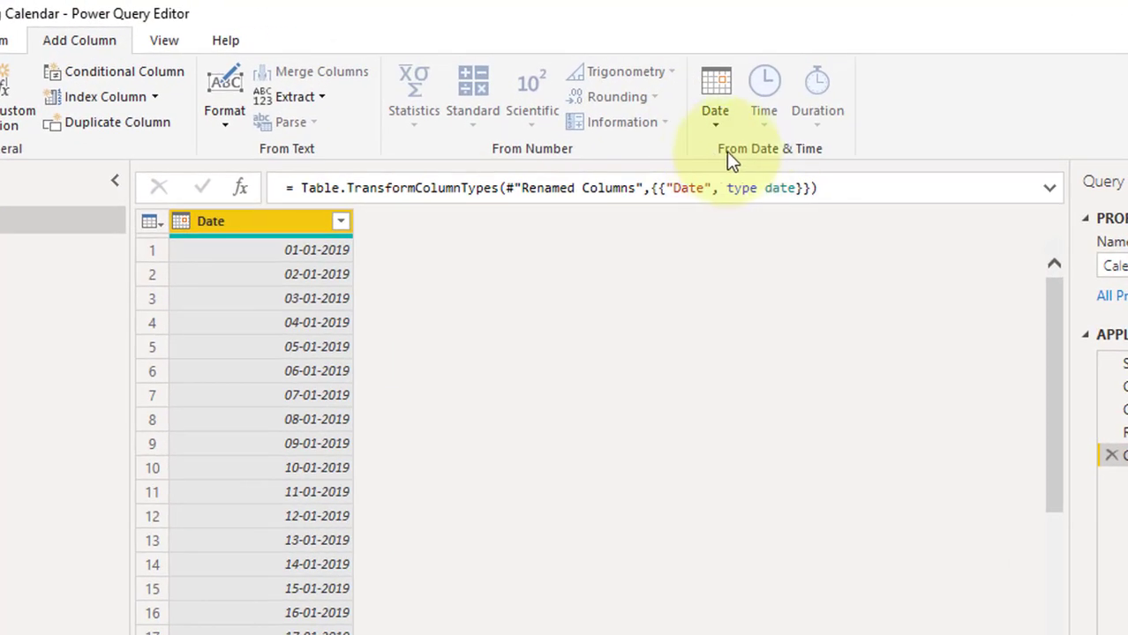
pyautogui.click(717, 127)
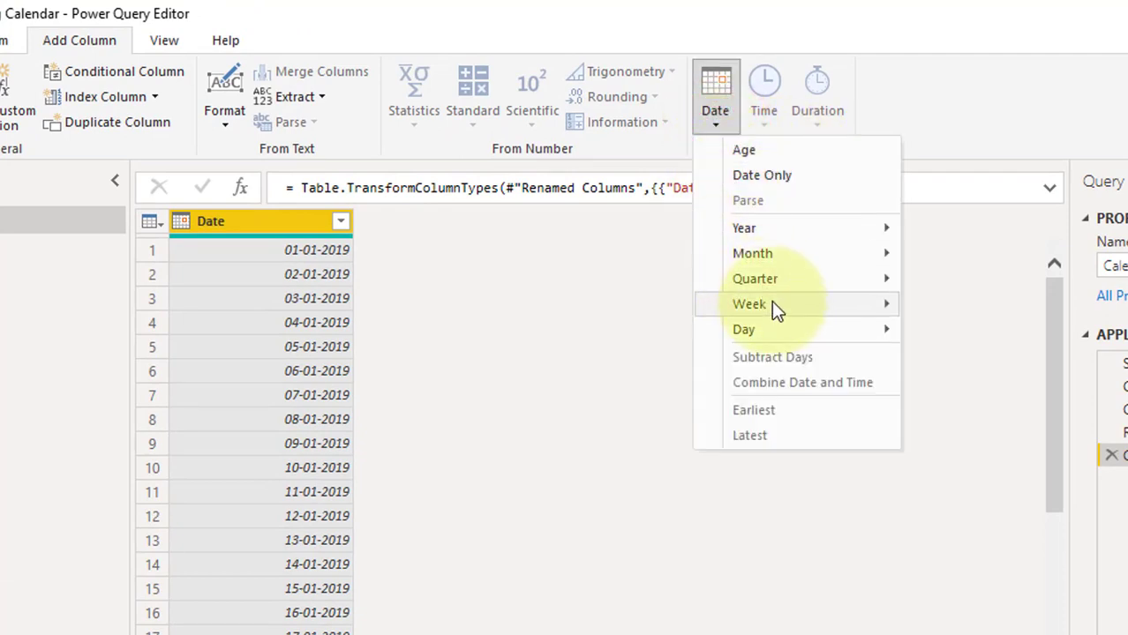
pyautogui.moveTo(773, 334)
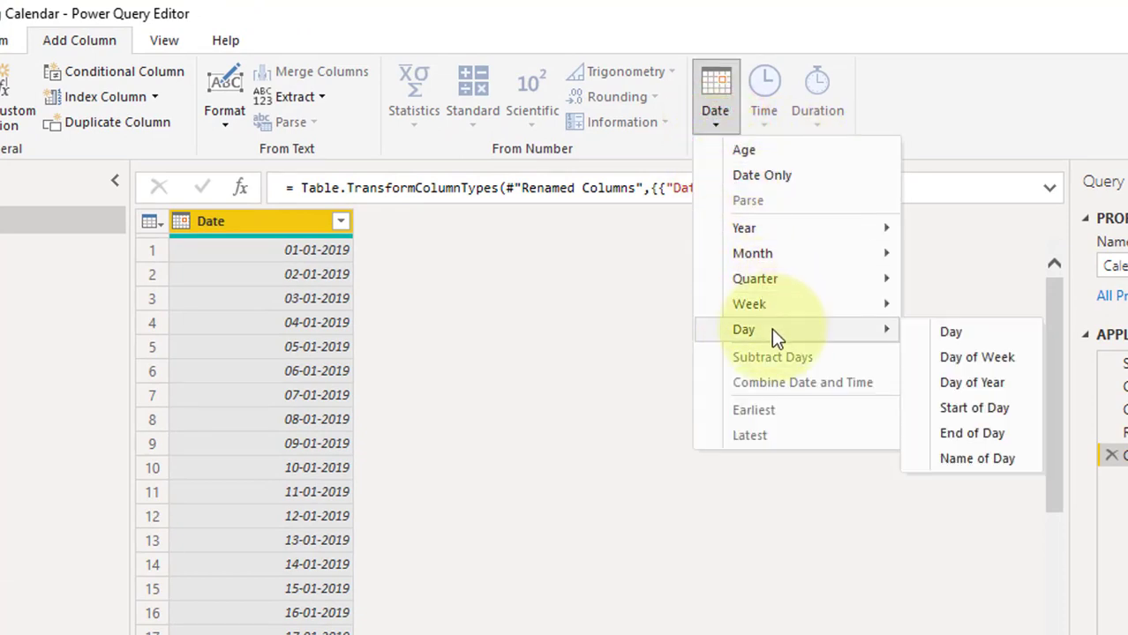
pyautogui.click(985, 459)
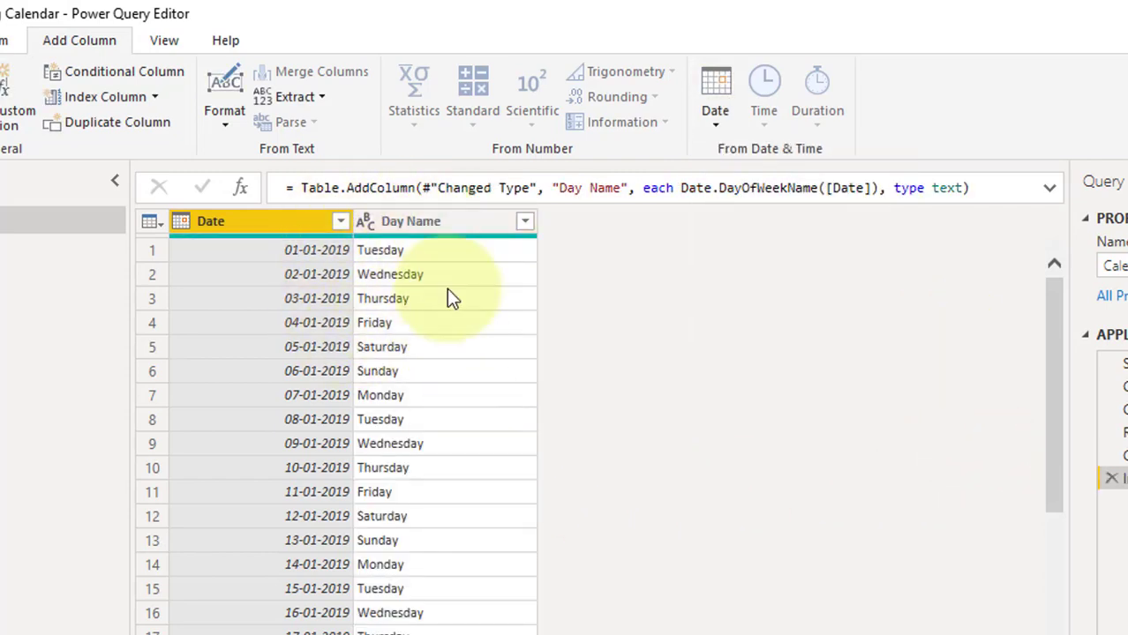
# Step: Add a Week of Year column based on the Date column
pyautogui.click(279, 226)
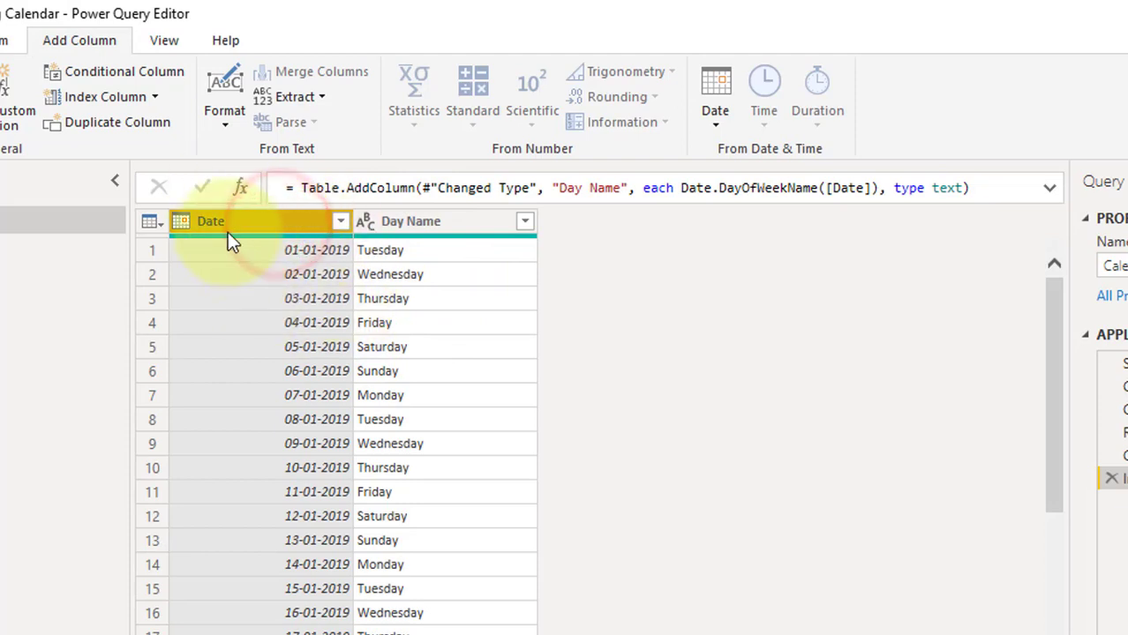
pyautogui.click(717, 125)
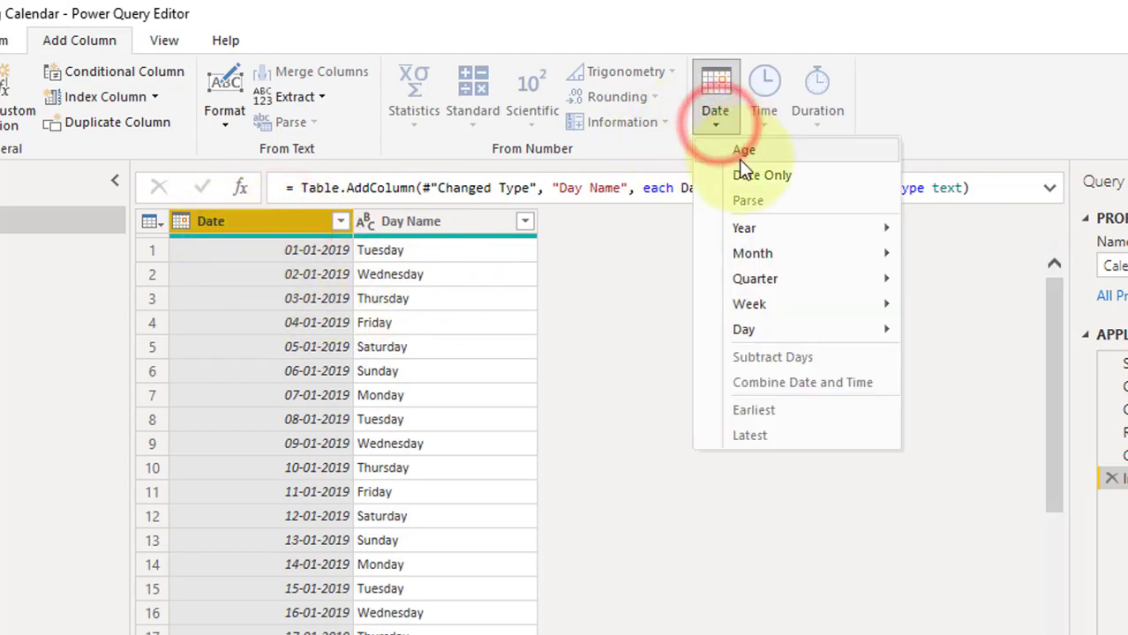
pyautogui.moveTo(775, 310)
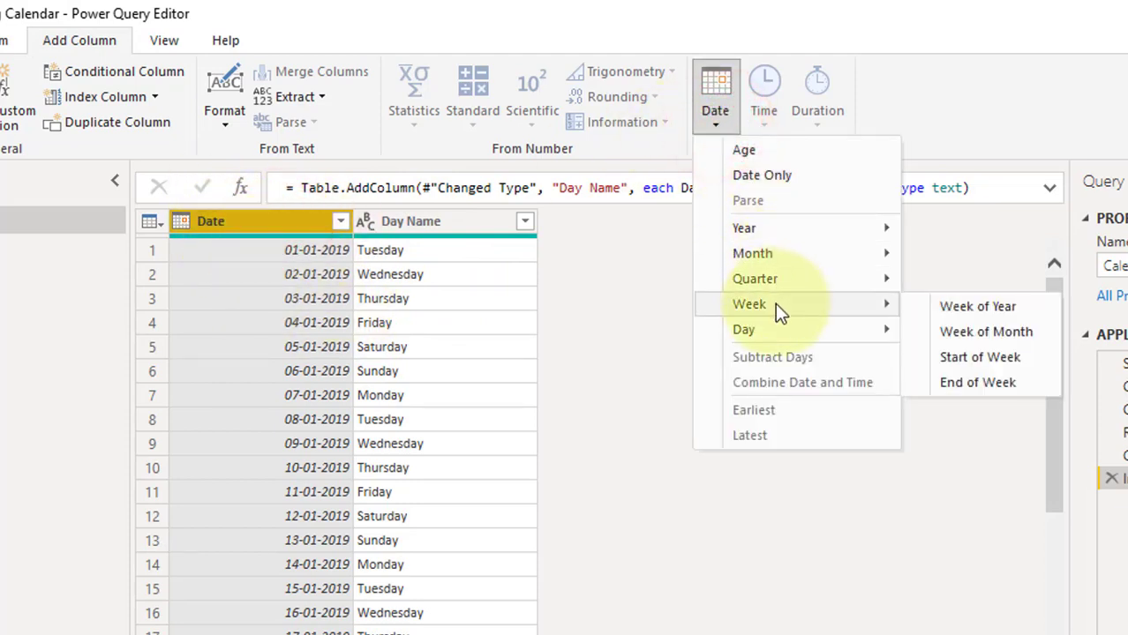
pyautogui.click(967, 307)
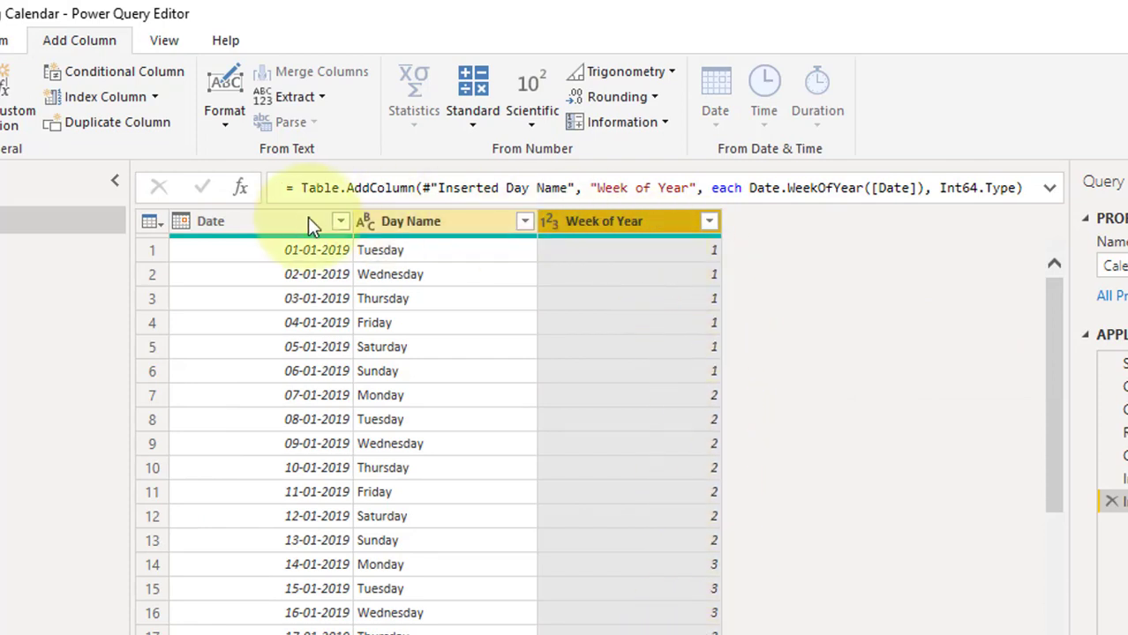
# Step: Add a column with the name of the month, derived from the Date column
pyautogui.click(246, 224)
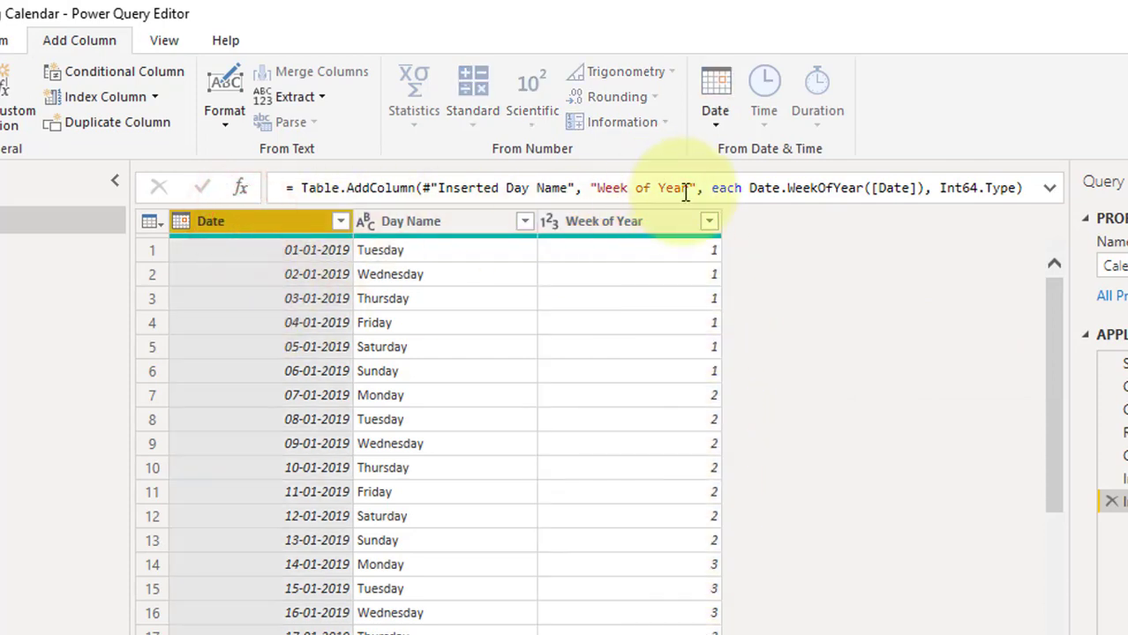
pyautogui.click(712, 128)
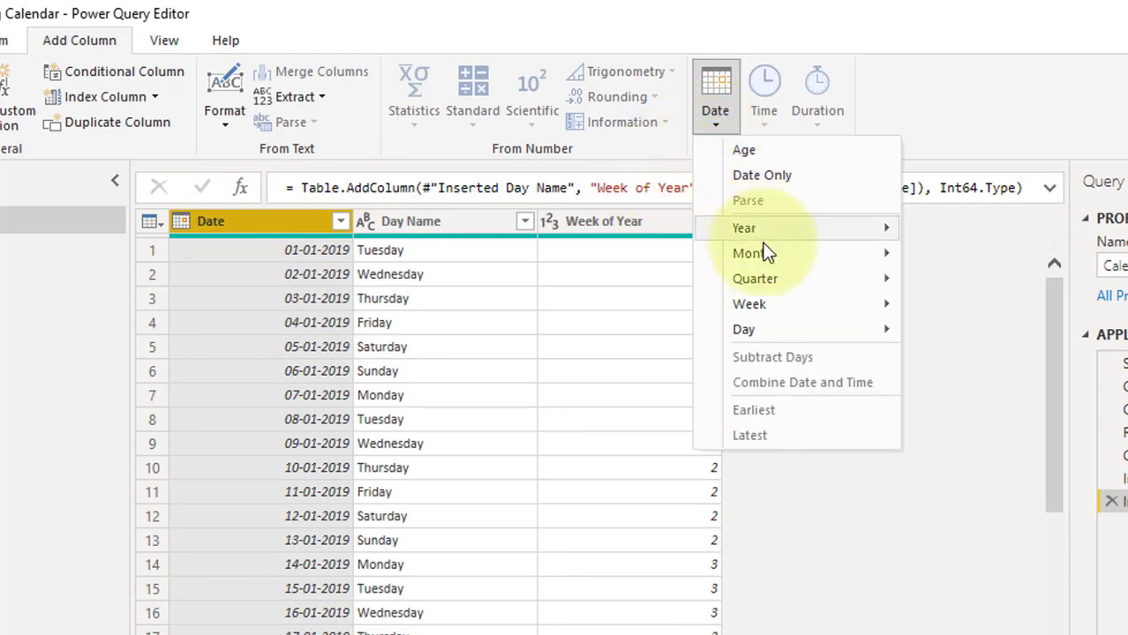
pyautogui.moveTo(772, 259)
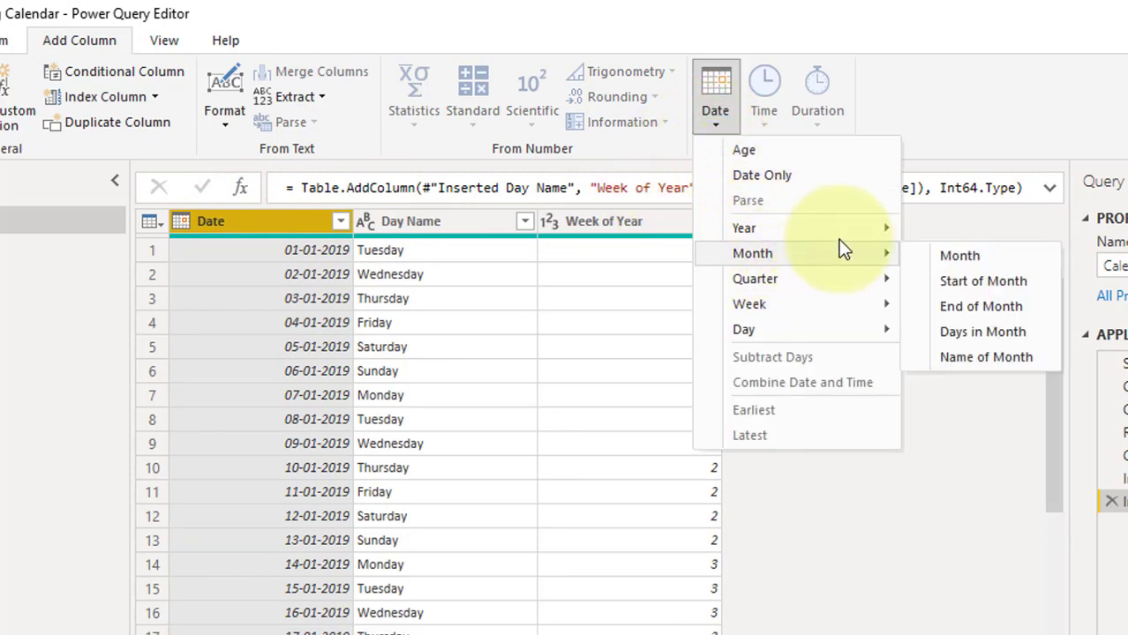
pyautogui.click(969, 358)
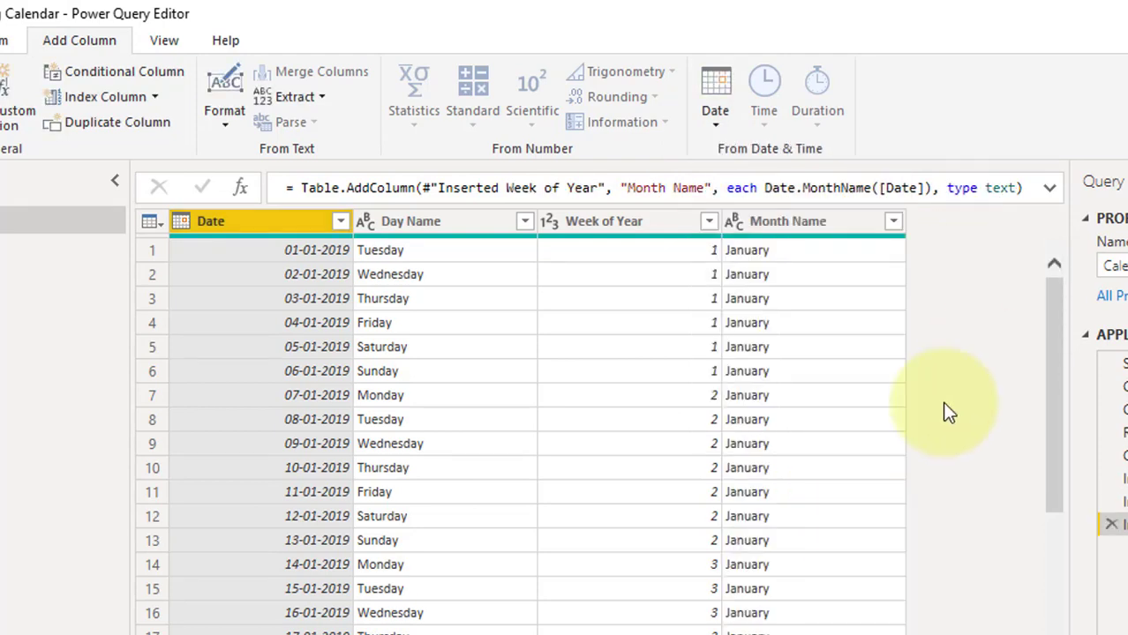
# Step: Add a Start of Month column derived from the Date column
pyautogui.click(250, 220)
pyautogui.click(717, 130)
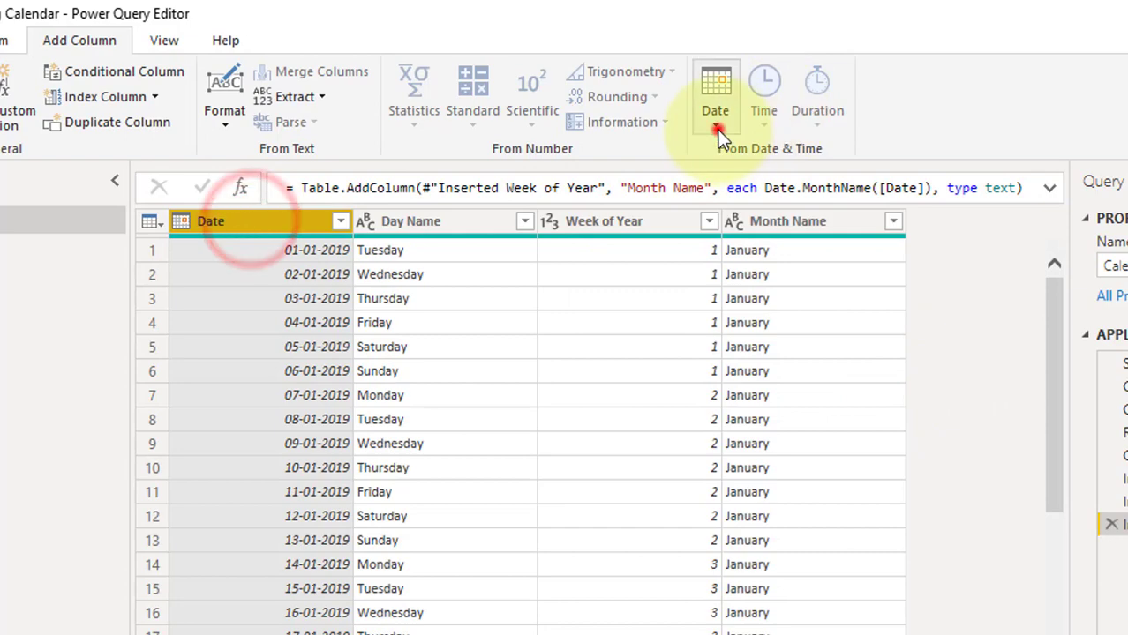
pyautogui.moveTo(750, 256)
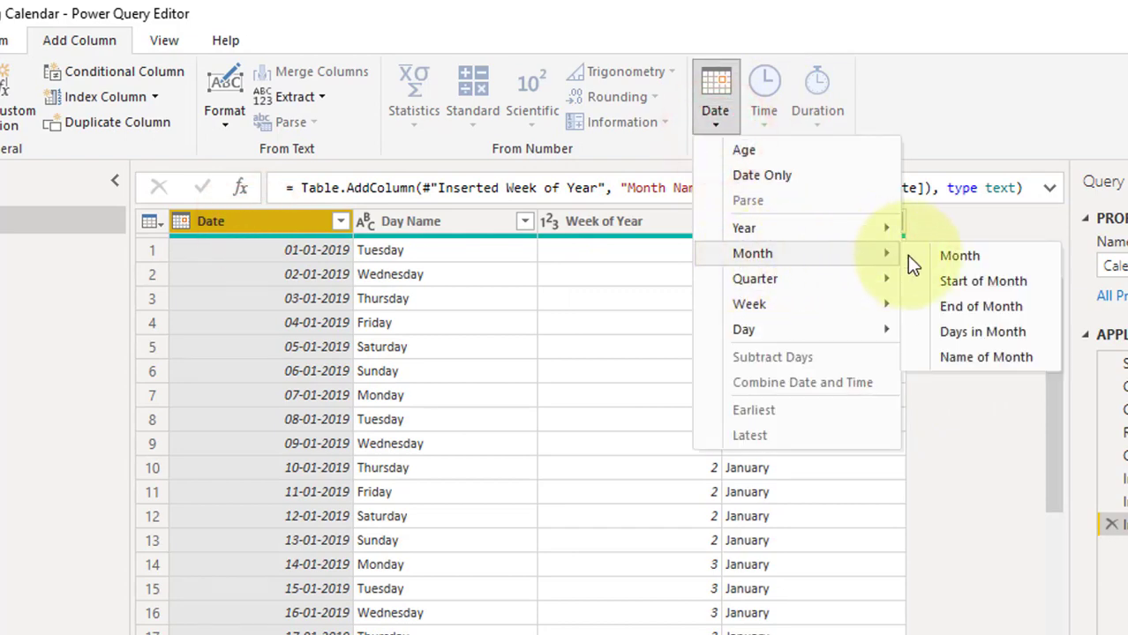
pyautogui.click(984, 281)
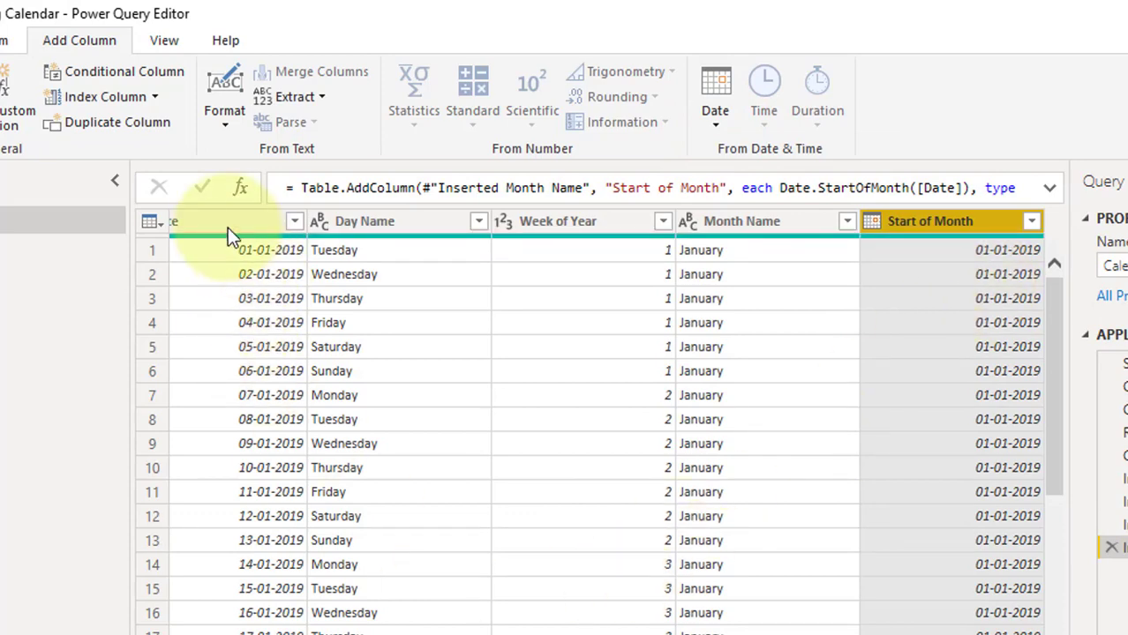
# Step: Add a Year column derived from the Date column
pyautogui.click(227, 228)
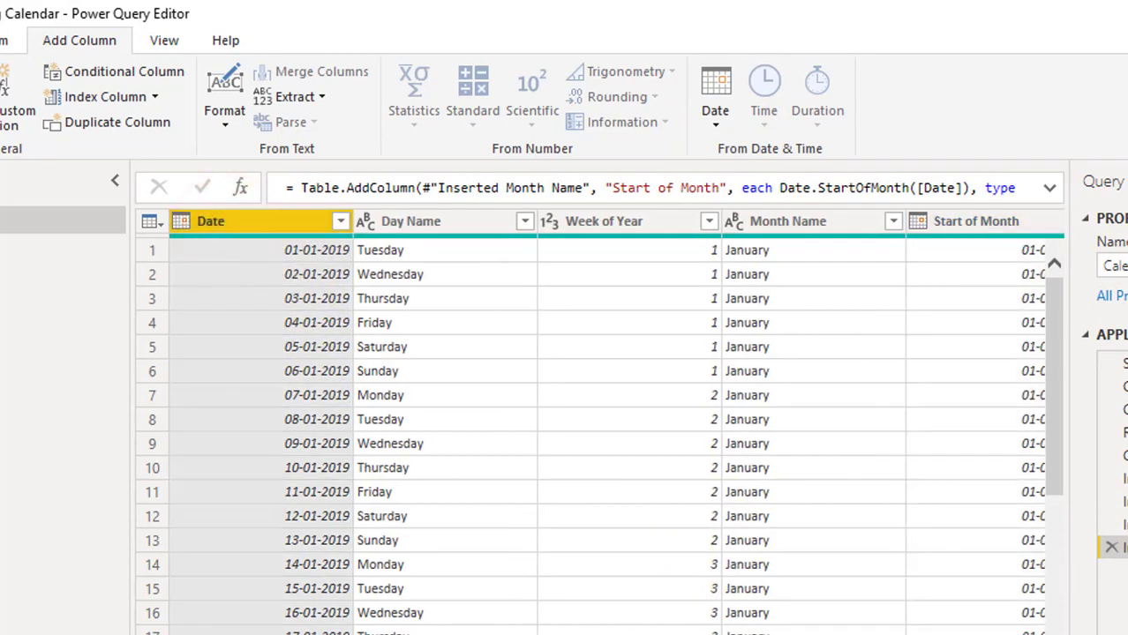
pyautogui.click(711, 130)
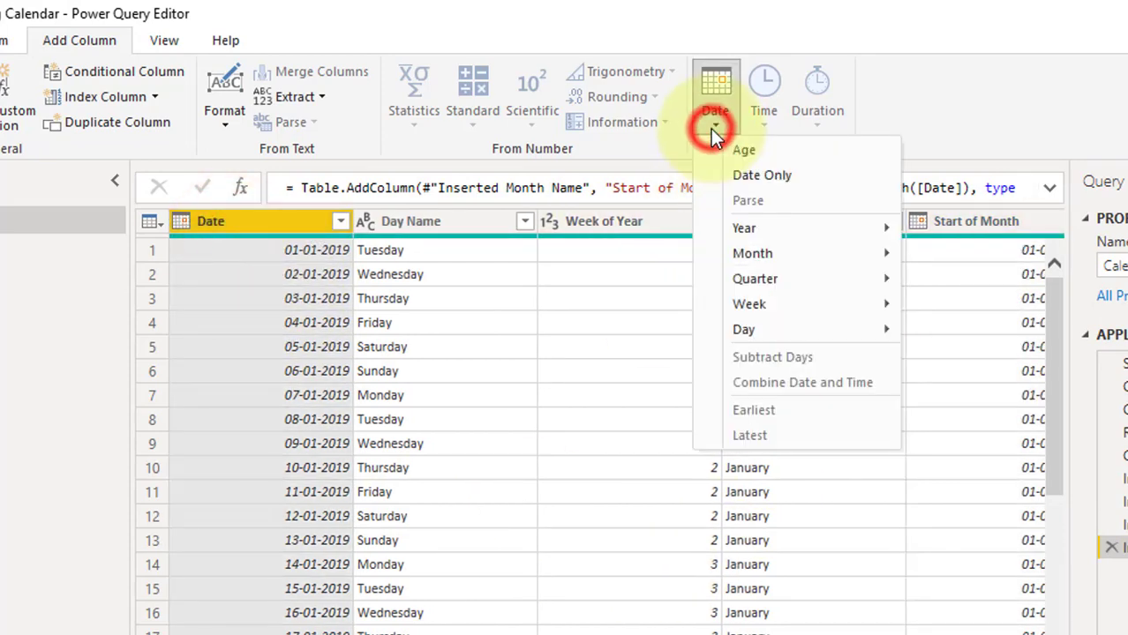
pyautogui.moveTo(746, 229)
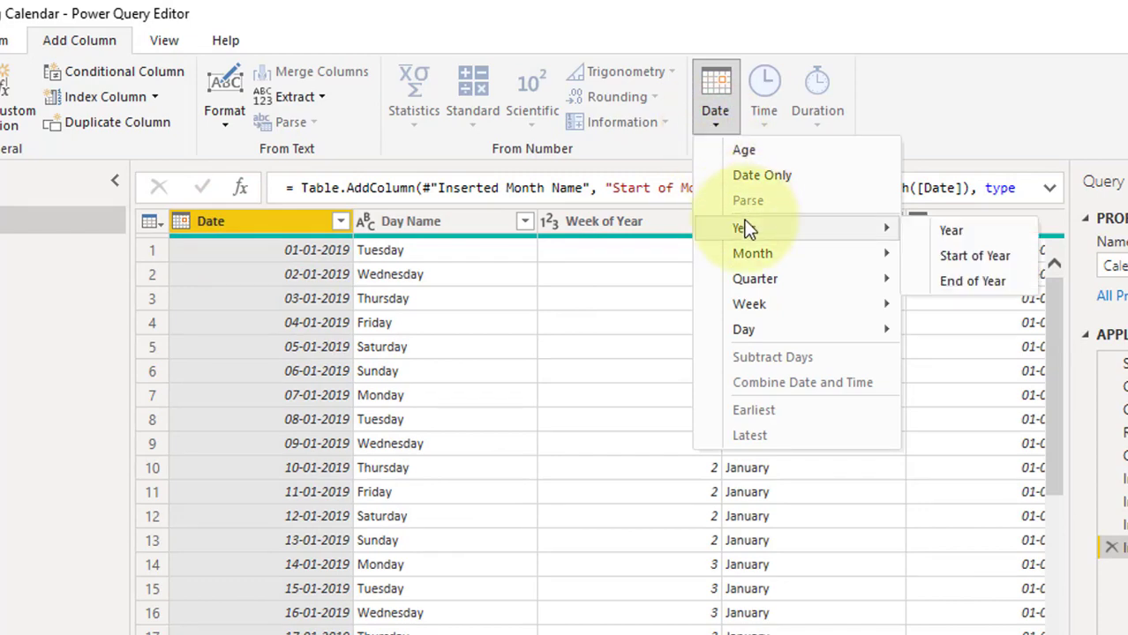
pyautogui.click(941, 231)
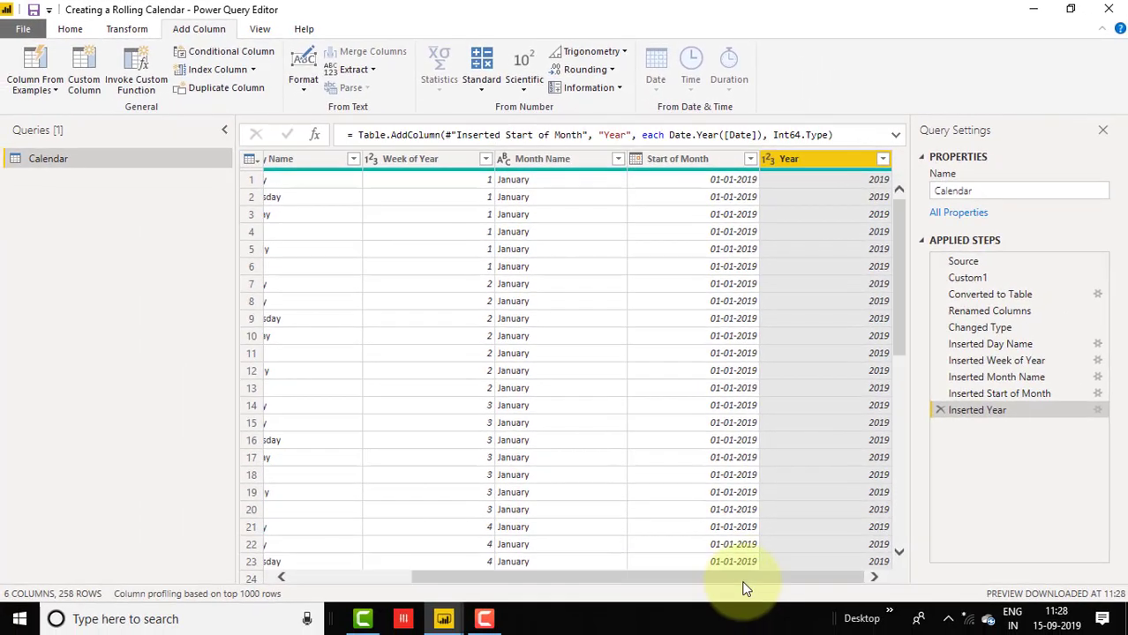
# Step: Close the query editor and apply the Calendar query's changes to load the table into the data model
pyautogui.moveTo(746, 589); pyautogui.dragTo(504, 596)
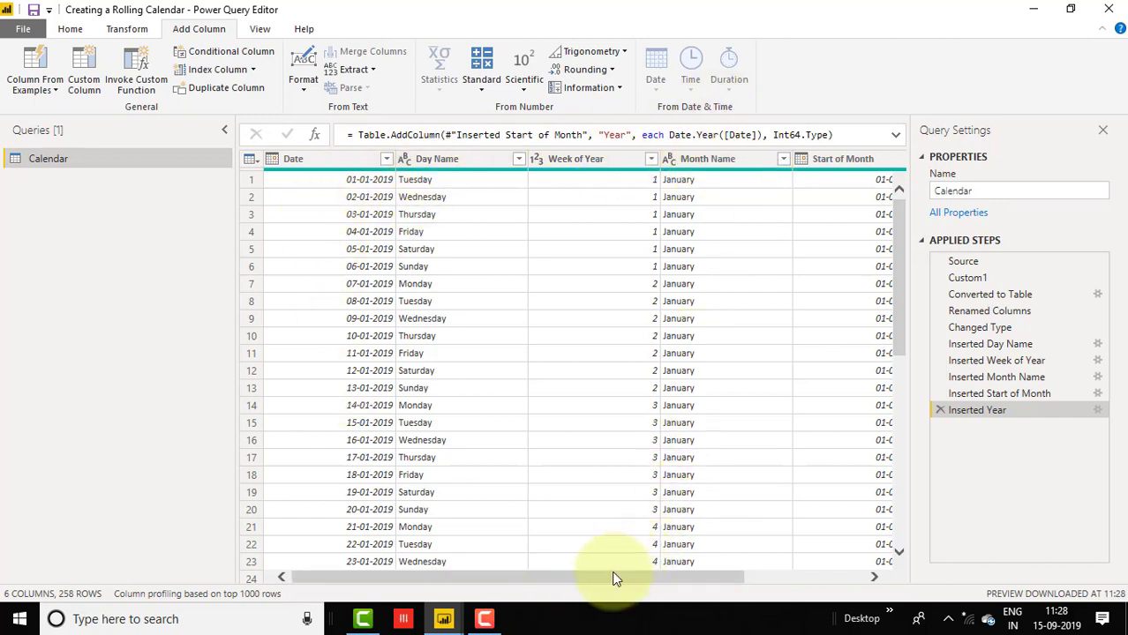
pyautogui.moveTo(614, 581); pyautogui.dragTo(696, 576)
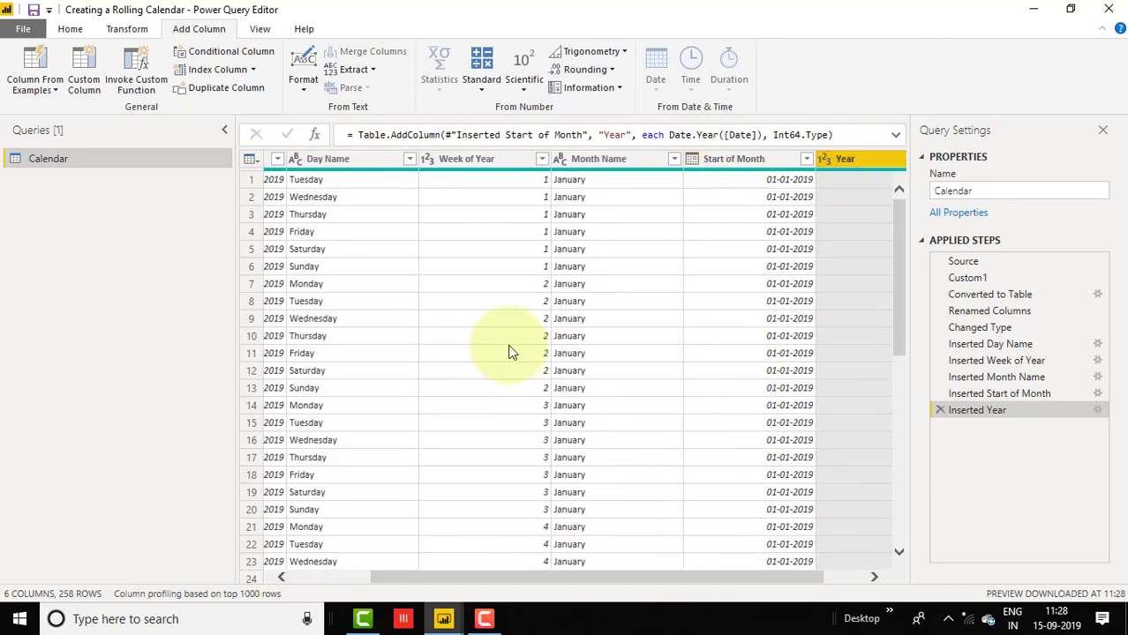
pyautogui.click(70, 28)
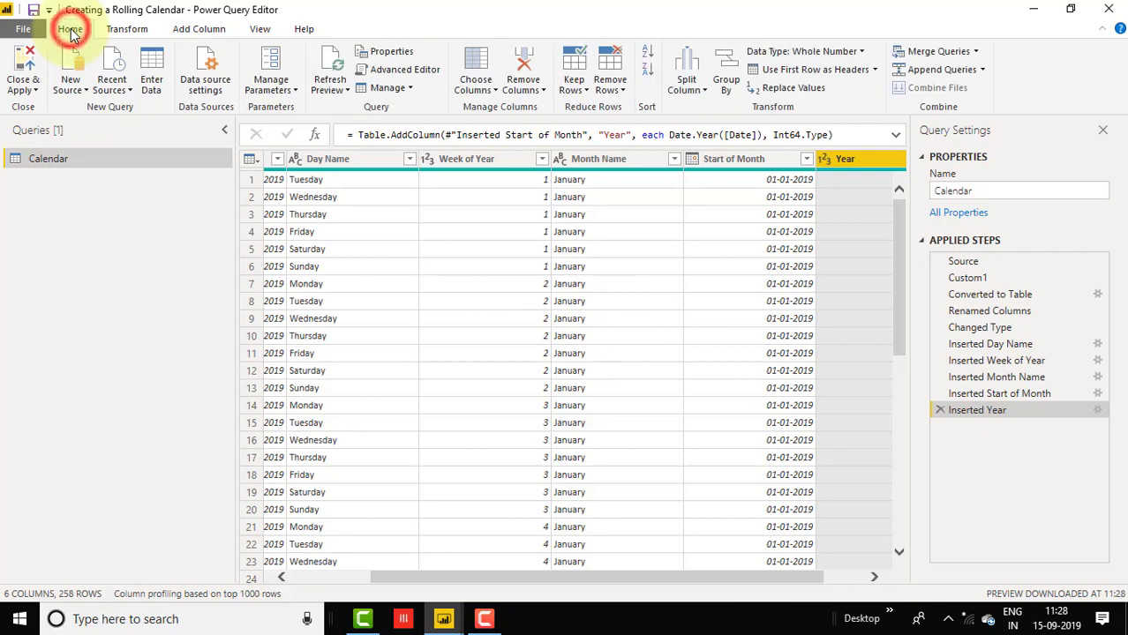
pyautogui.click(25, 98)
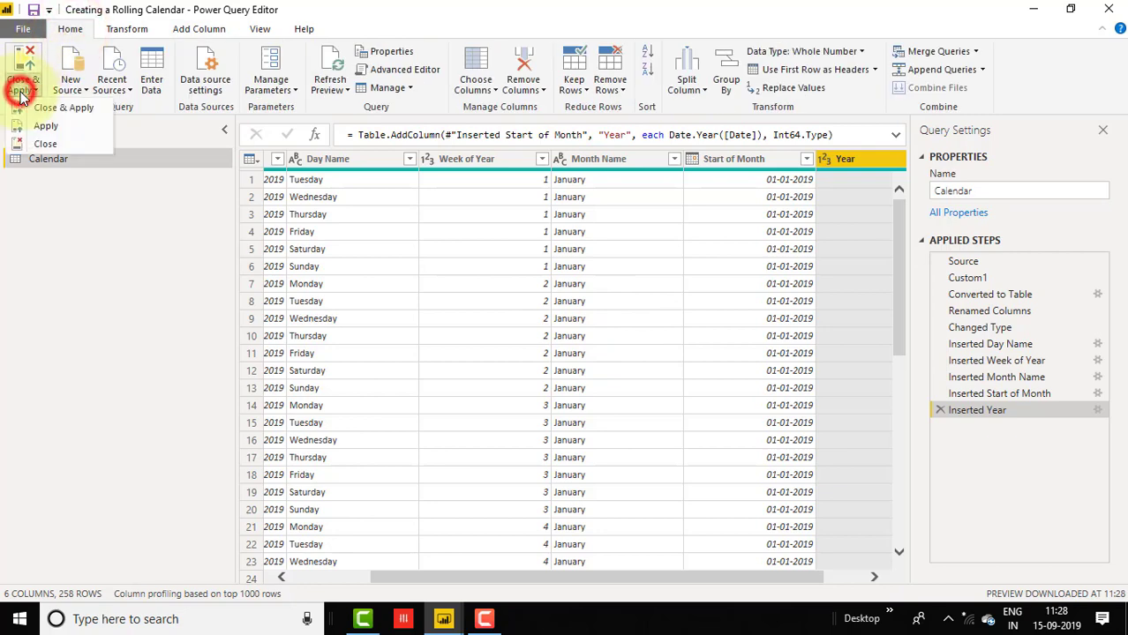
pyautogui.click(29, 105)
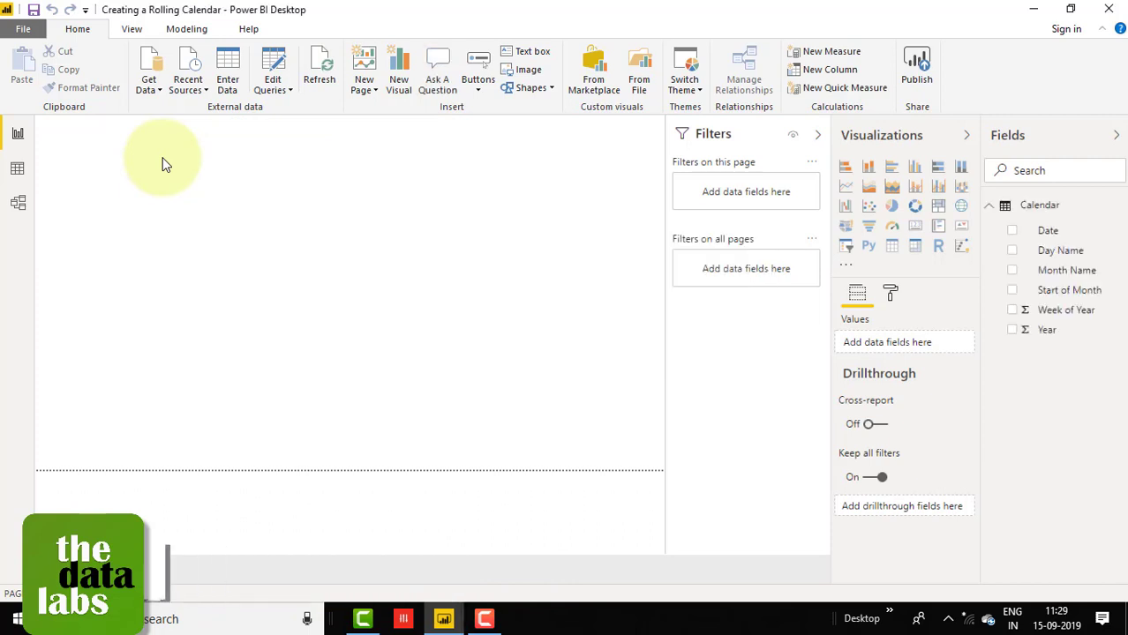
# Step: Show the Calendar table's data and mark it as a date table, using Date as the date column
pyautogui.click(17, 171)
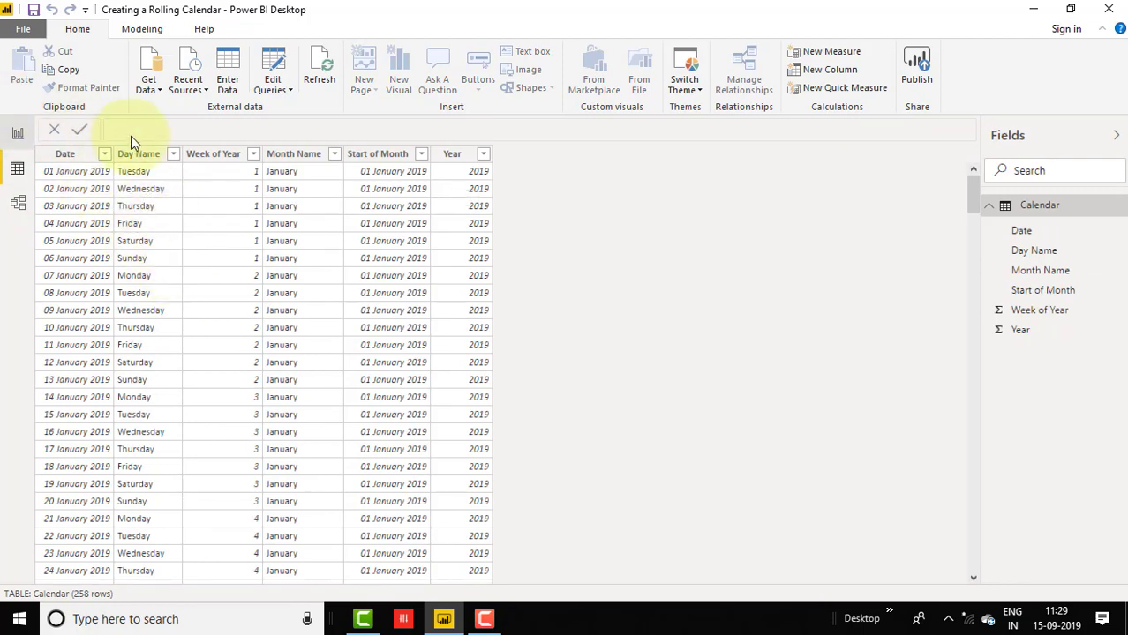
pyautogui.click(141, 29)
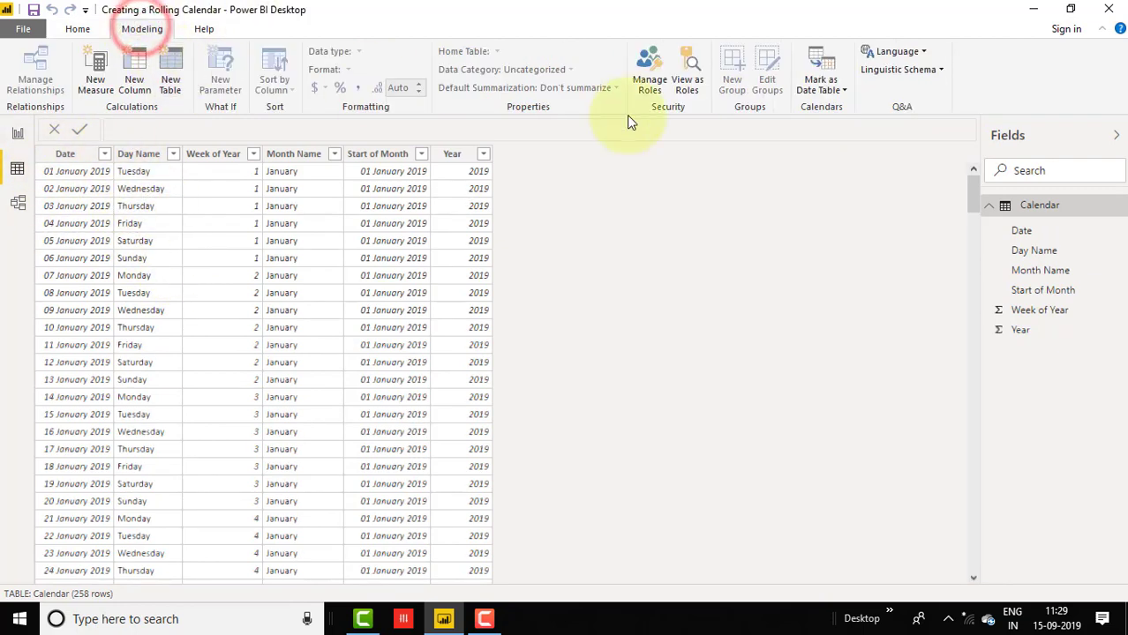
pyautogui.click(832, 90)
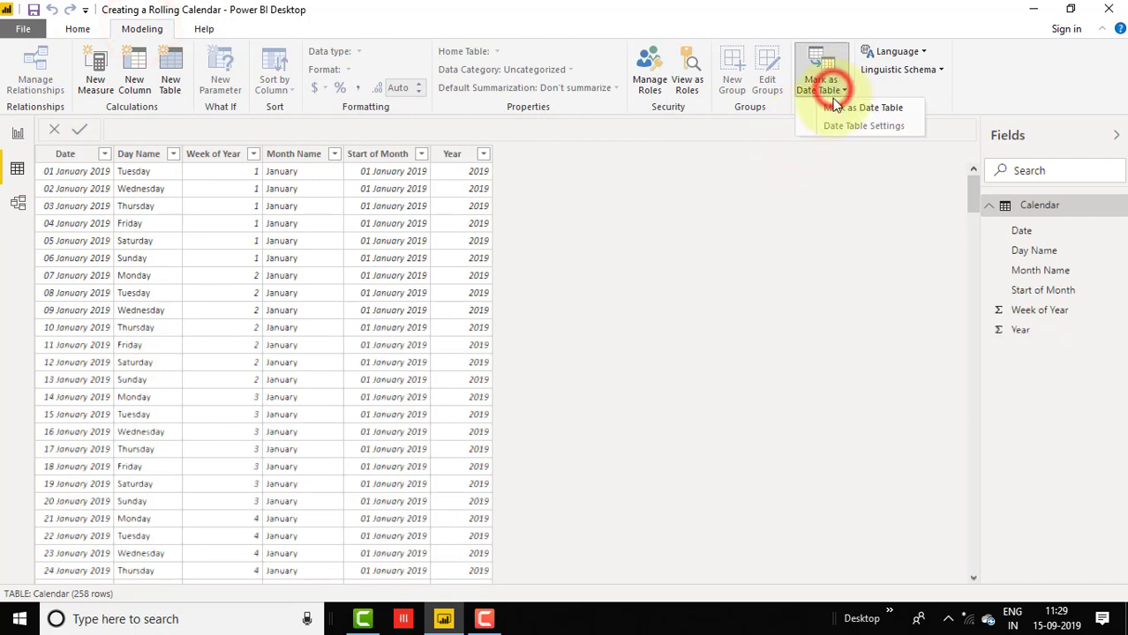
pyautogui.click(838, 113)
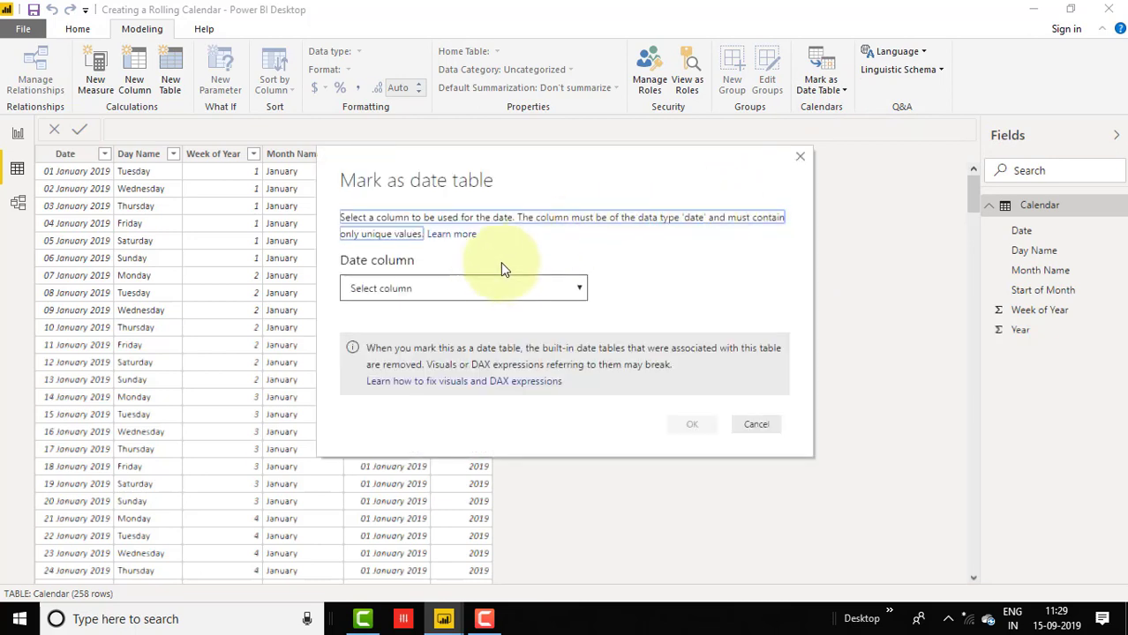
pyautogui.click(403, 288)
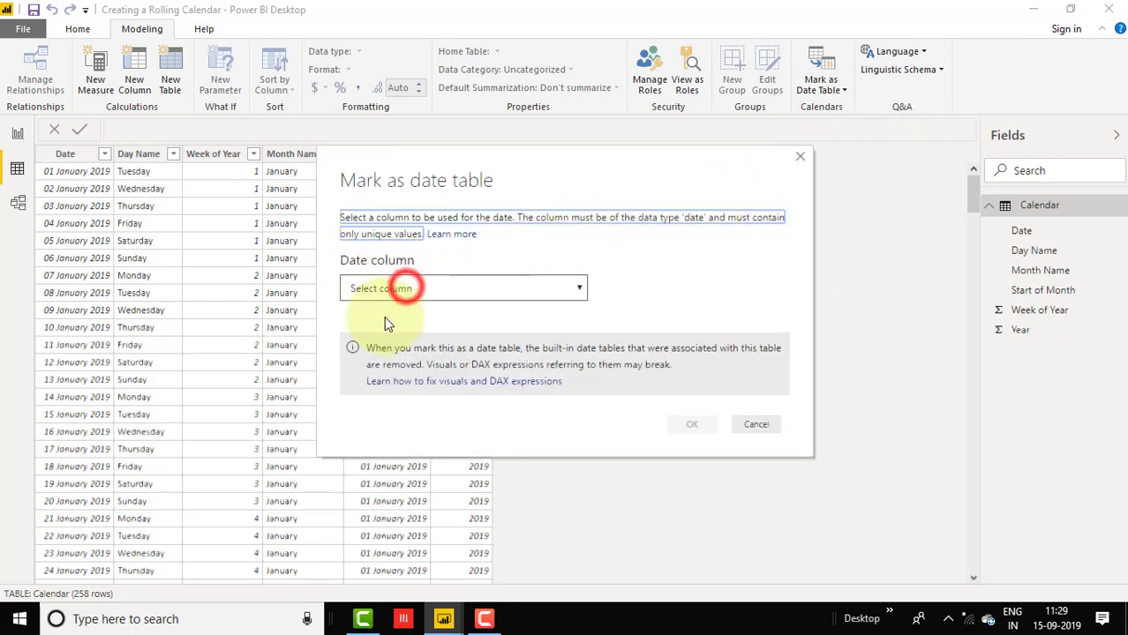
pyautogui.click(406, 323)
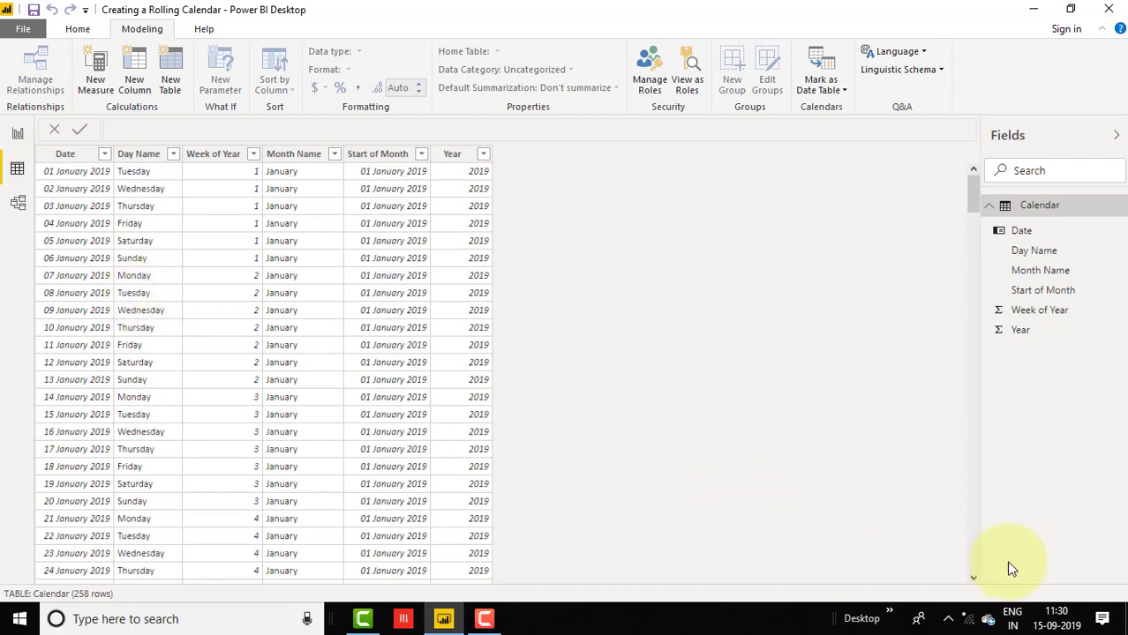
pyautogui.moveTo(1056, 627)
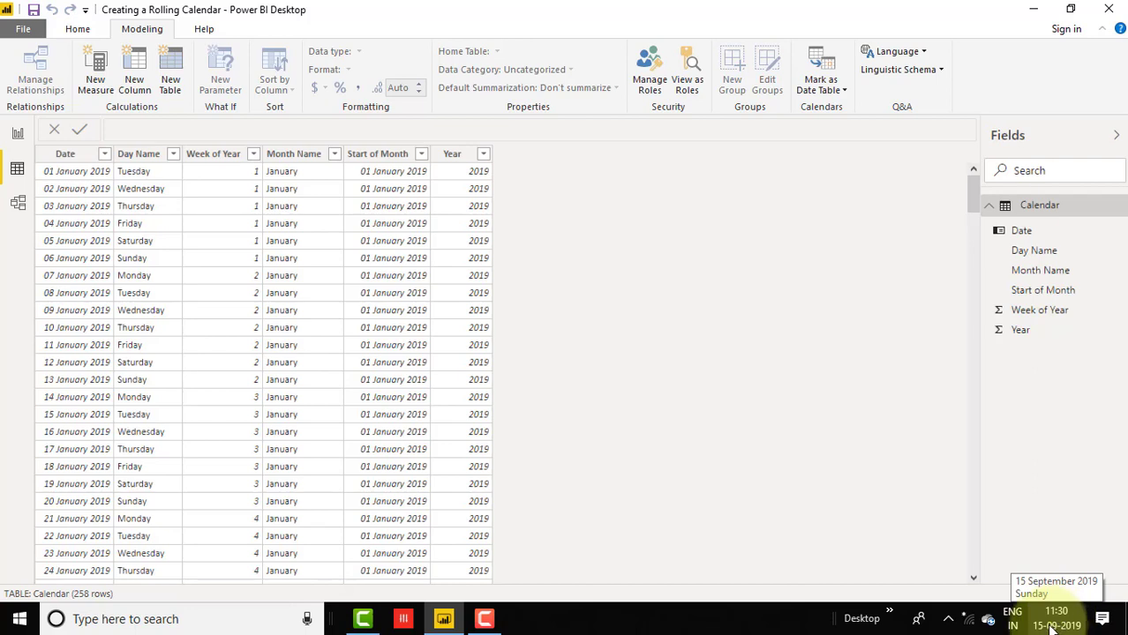